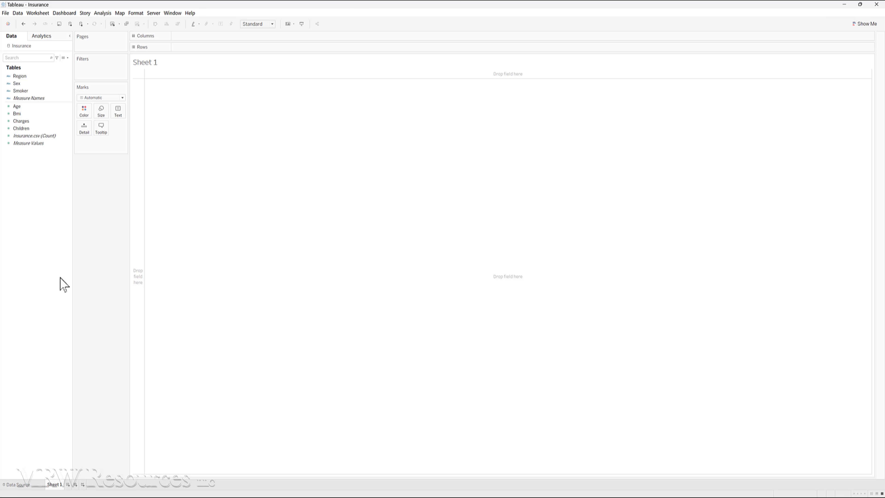
- Check the field description of Age, including its role, data type and default aggregation
{"action": "left_click", "coordinate": [32, 107]}
{"action": "left_click", "coordinate": [67, 107]}
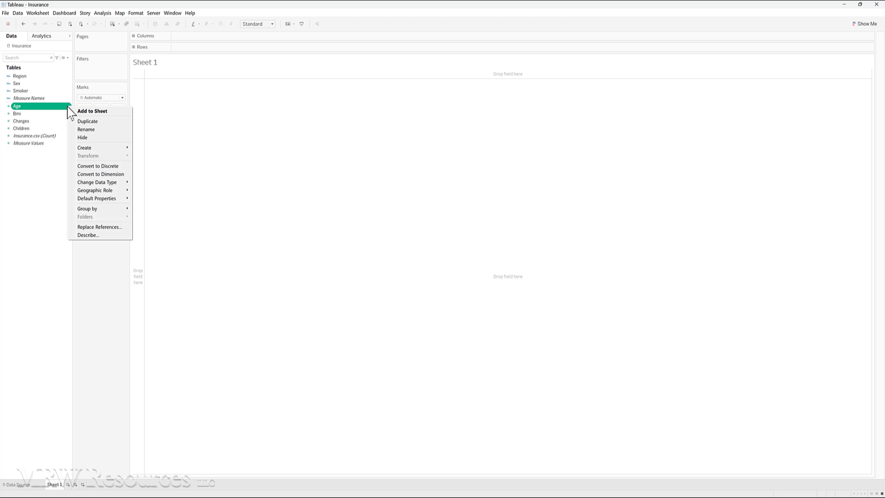
{"action": "left_click", "coordinate": [93, 236]}
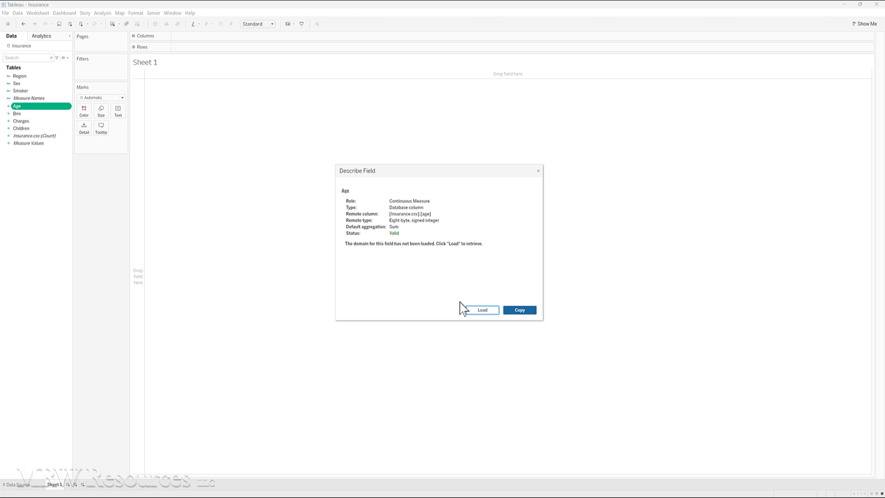
{"action": "left_click", "coordinate": [538, 171]}
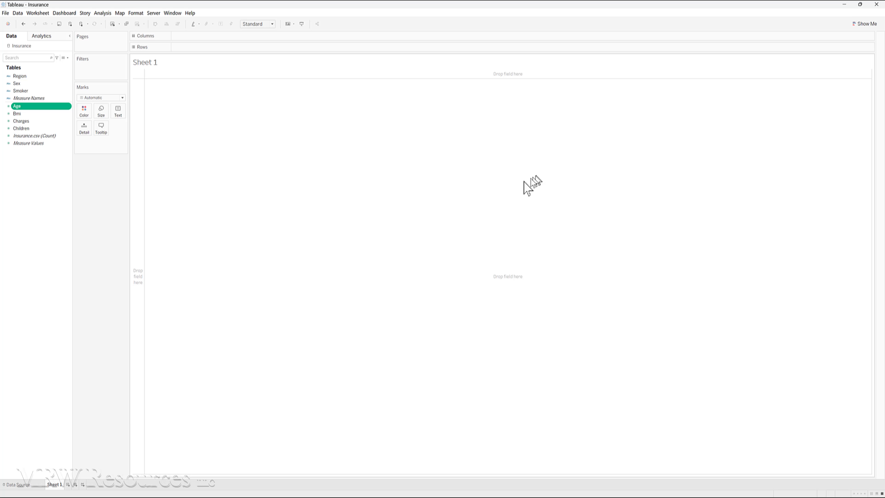
- Place the Age field on Rows and aggregate it as Count
{"action": "left_click_drag", "start_coordinate": [25, 111], "coordinate": [184, 36]}
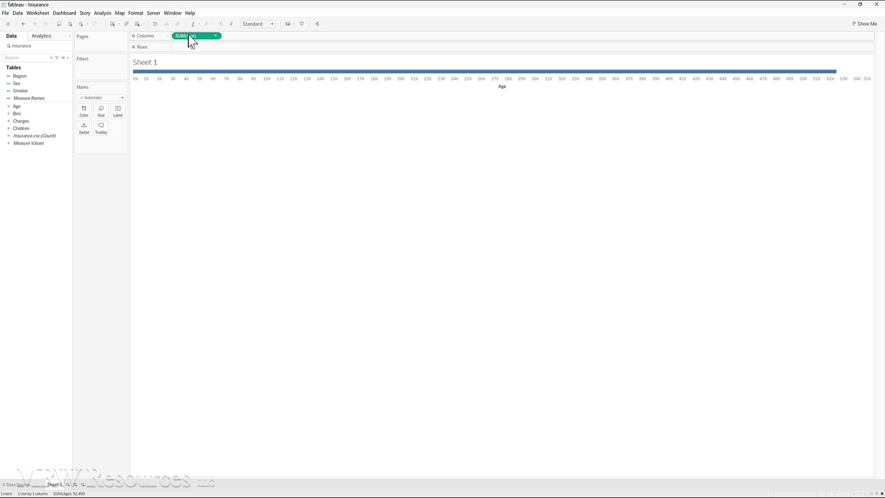
{"action": "left_click_drag", "start_coordinate": [192, 36], "coordinate": [191, 46]}
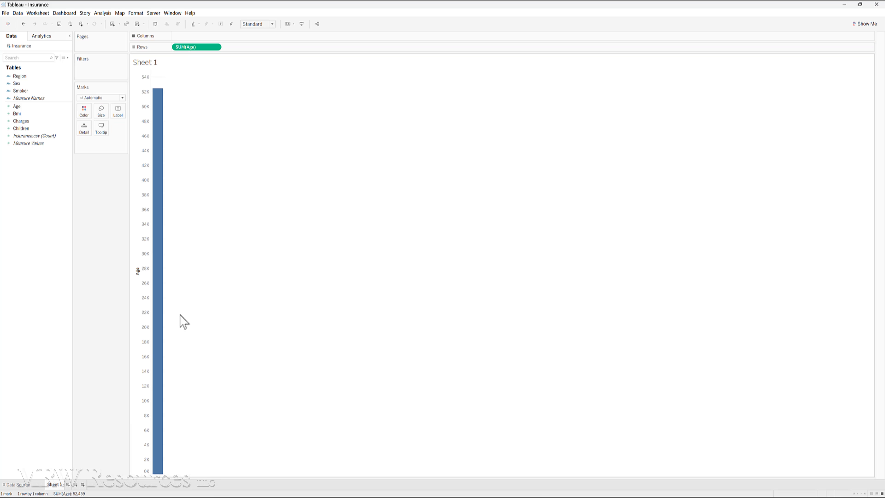
{"action": "left_click", "coordinate": [216, 47]}
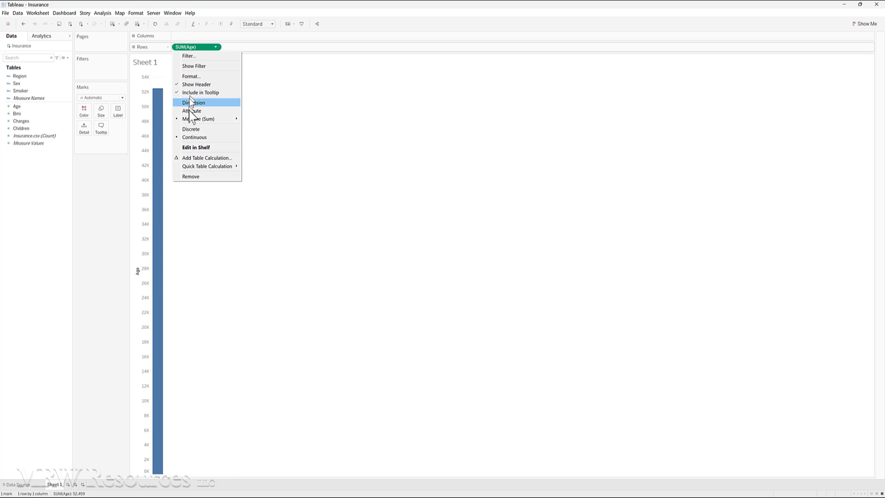
{"action": "mouse_move", "coordinate": [194, 120]}
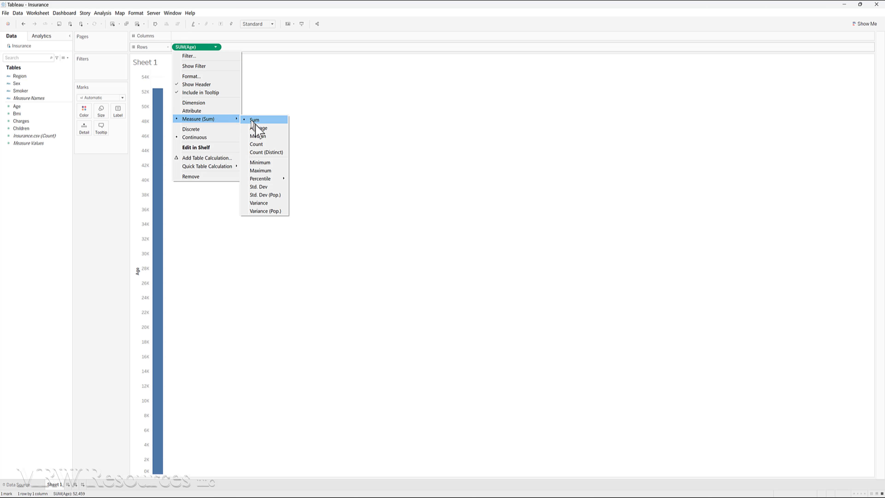
{"action": "left_click", "coordinate": [265, 144]}
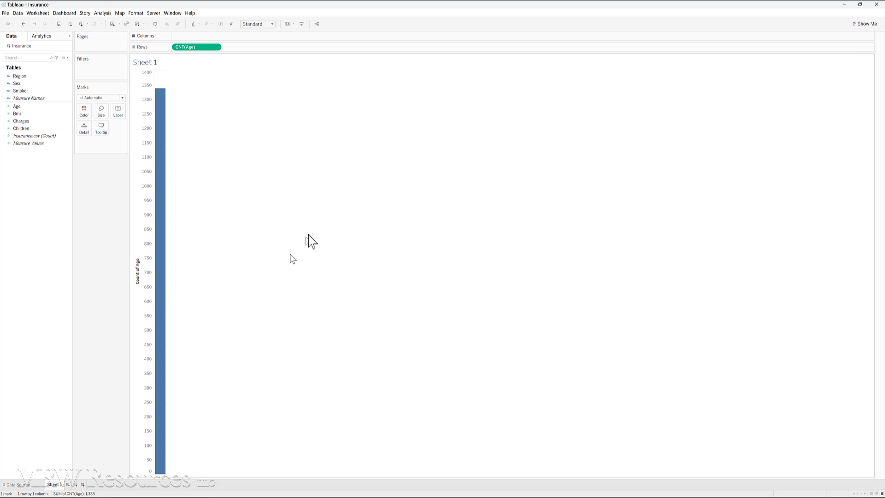
{"action": "mouse_move", "coordinate": [165, 171]}
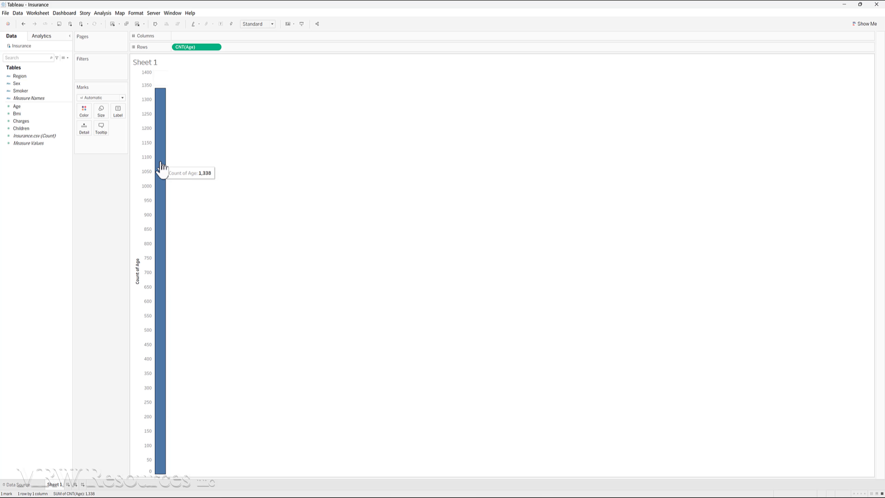
- Change the aggregation of Age on Rows to Count (Distinct)
{"action": "left_click", "coordinate": [215, 47]}
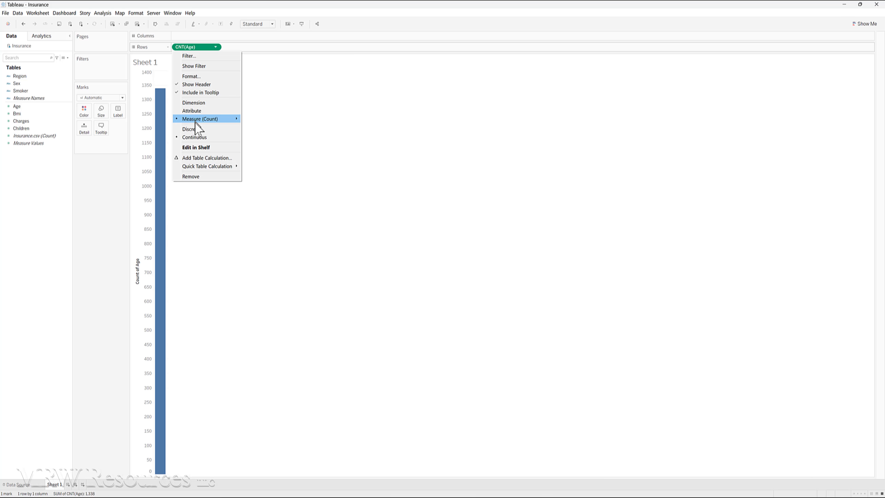
{"action": "mouse_move", "coordinate": [223, 120]}
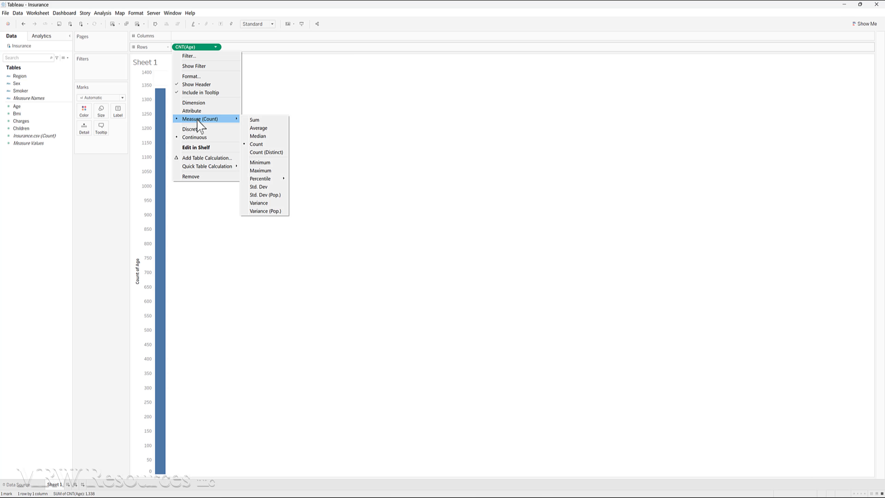
{"action": "left_click", "coordinate": [268, 154]}
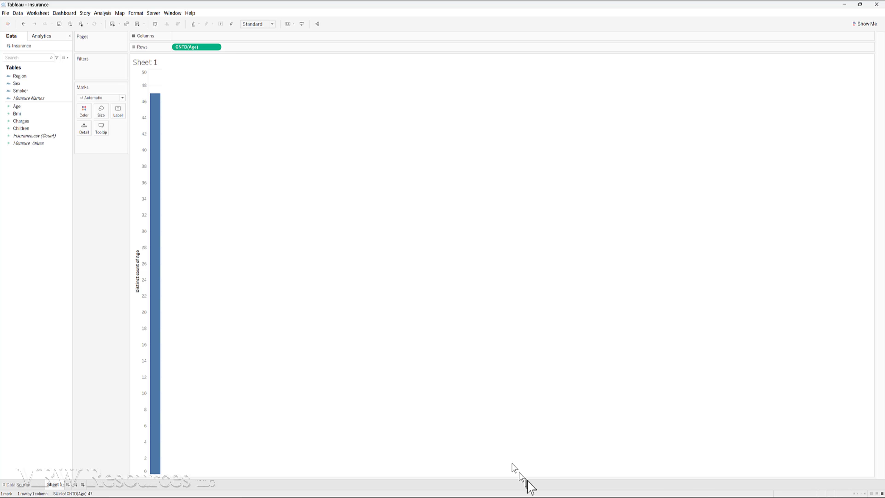
- Switch to Data Understanding Documentation.docx in Word and enter 1338 as the Count for the Age attribute
{"action": "mouse_move", "coordinate": [564, 496]}
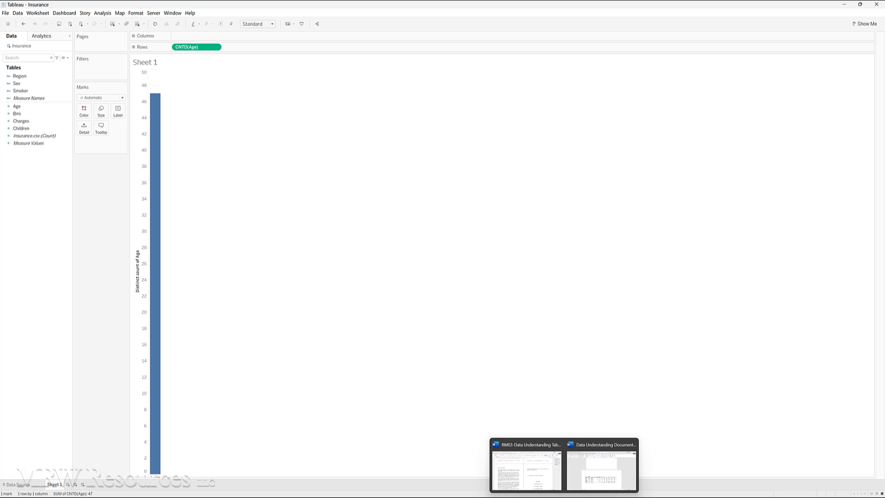
{"action": "left_click", "coordinate": [583, 476]}
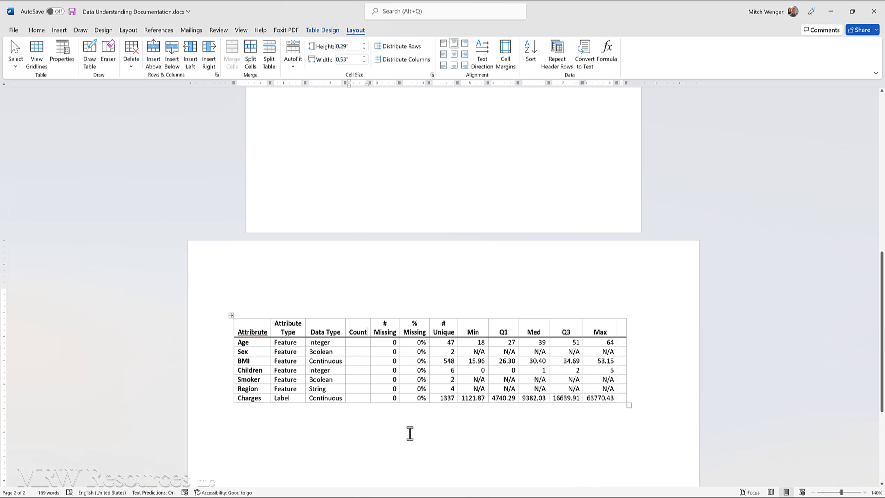
{"action": "left_click", "coordinate": [354, 344]}
{"action": "type", "text": "1338"}
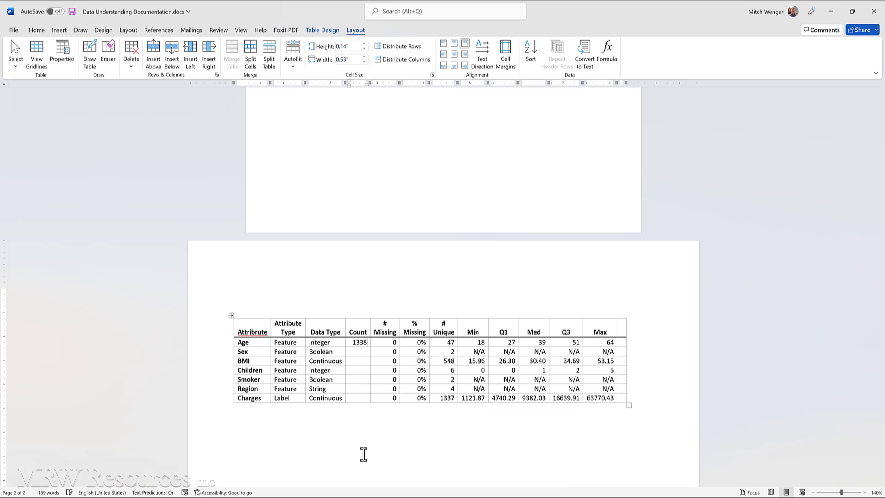
- Fill in 1338 as the Count for the Sex, BMI, Children, Smoker, Region and Charges rows
{"action": "key", "text": "Home"}
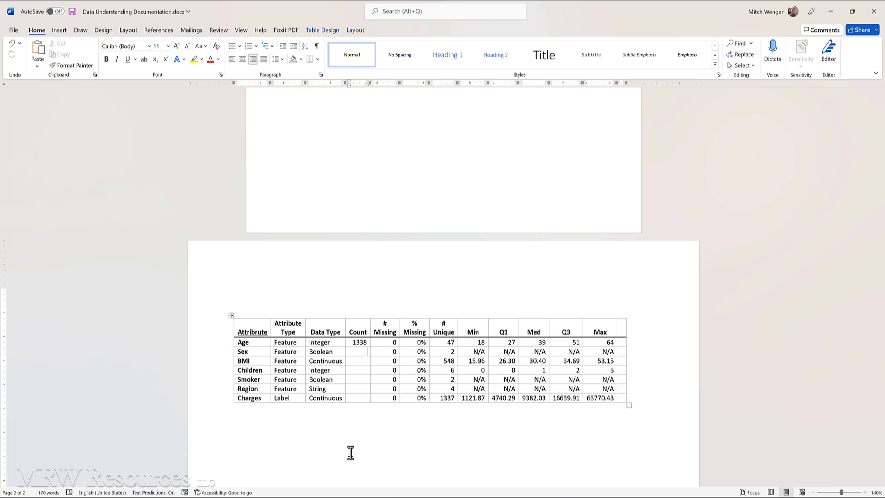
{"action": "key", "text": "Down"}
{"action": "type", "text": "1338"}
{"action": "key", "text": "Down"}
{"action": "type", "text": "1338"}
{"action": "key", "text": "Down"}
{"action": "type", "text": "1338"}
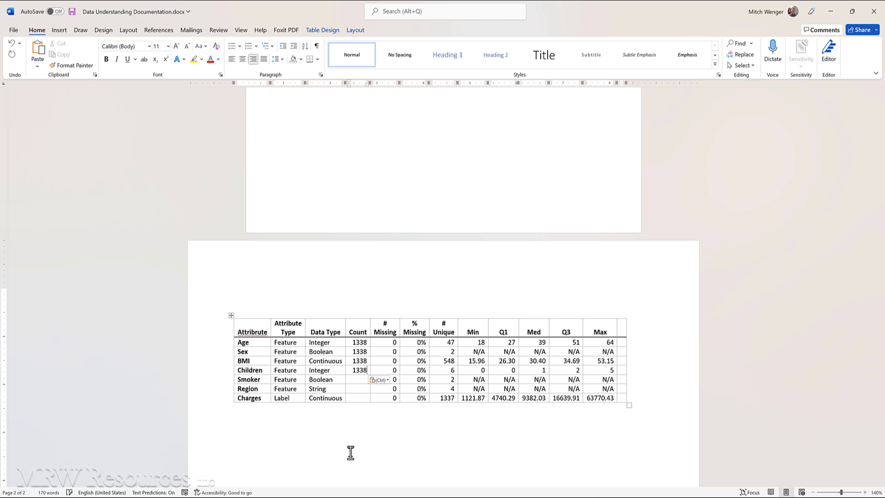
{"action": "key", "text": "Down"}
{"action": "type", "text": "1338"}
{"action": "key", "text": "ctrl+v"}
{"action": "key", "text": "Down"}
{"action": "key", "text": "ctrl+v"}
{"action": "key", "text": "Up"}
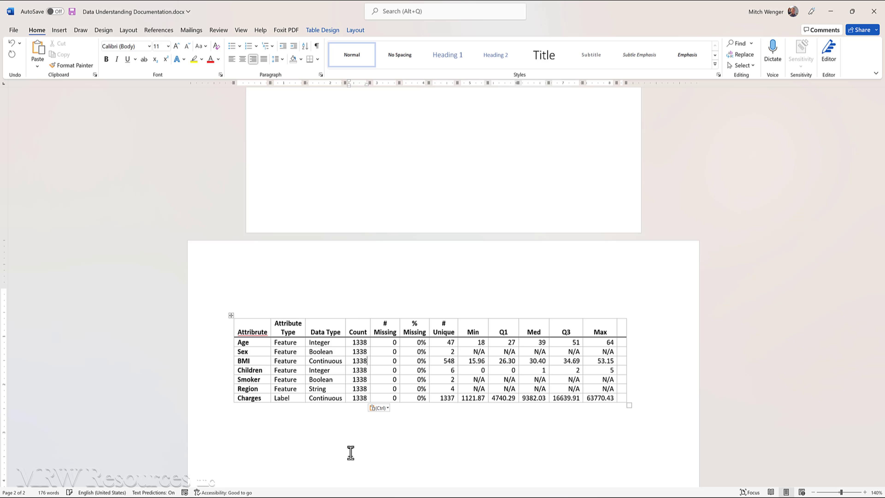
{"action": "key", "text": "Up"}
{"action": "key", "text": "Up"}
- Switch back to the Tableau worksheet, show its Summary card and widen it
{"action": "key", "text": "alt+Tab"}
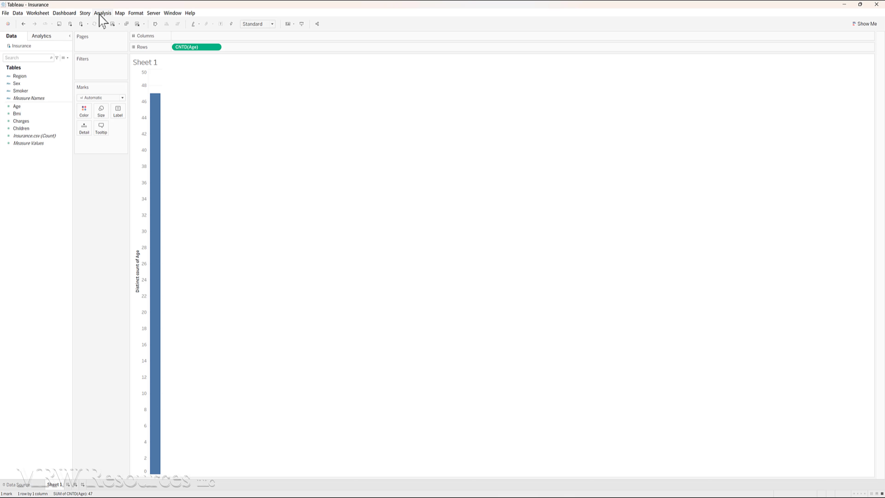
{"action": "left_click", "coordinate": [39, 13]}
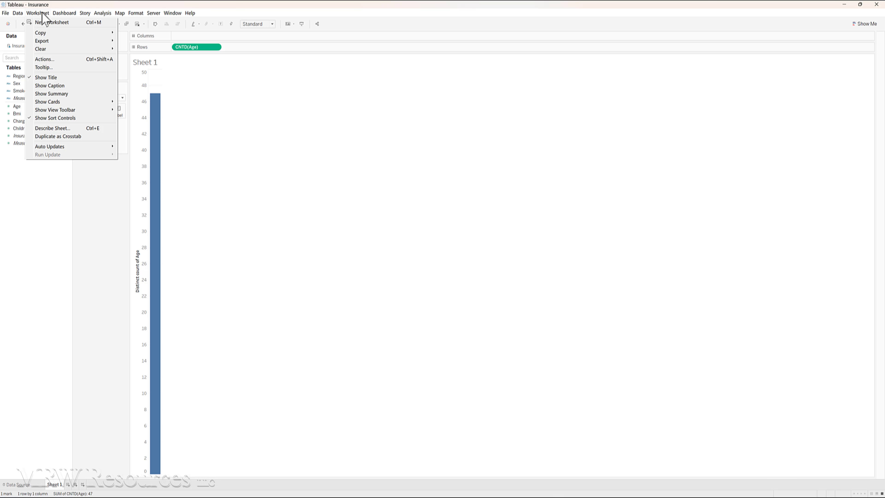
{"action": "left_click", "coordinate": [57, 94]}
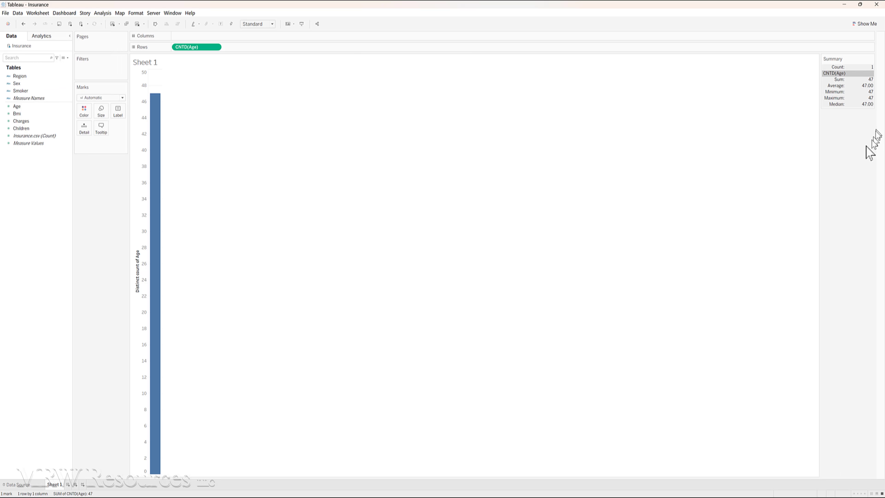
{"action": "left_click_drag", "start_coordinate": [818, 148], "coordinate": [771, 148]}
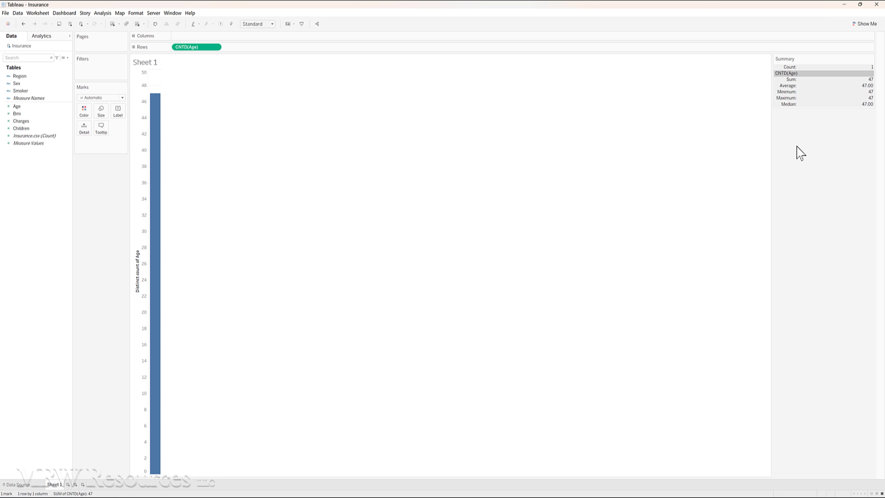
- Set the aggregation of Age on Rows back to Sum
{"action": "left_click", "coordinate": [215, 46]}
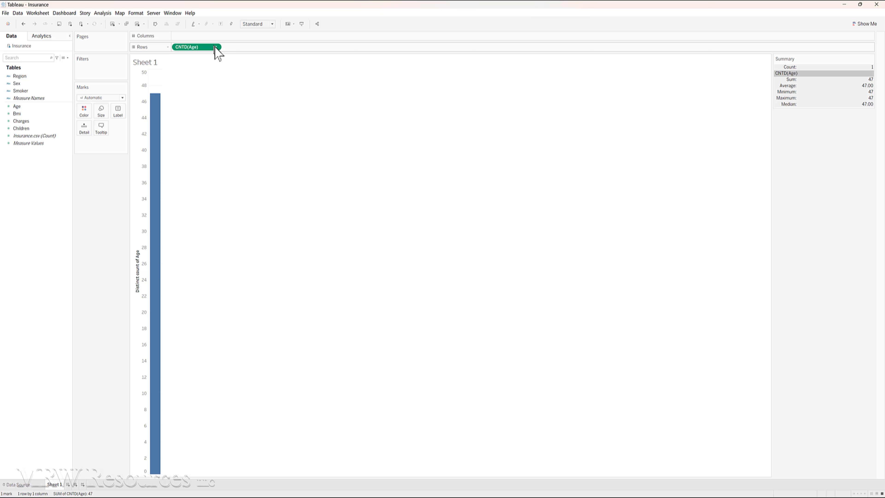
{"action": "left_click", "coordinate": [214, 47]}
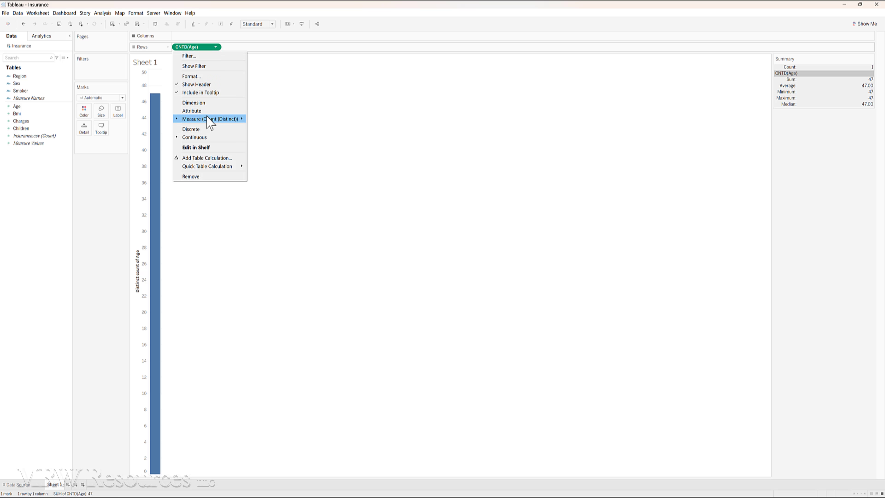
{"action": "mouse_move", "coordinate": [210, 119]}
{"action": "left_click", "coordinate": [267, 119]}
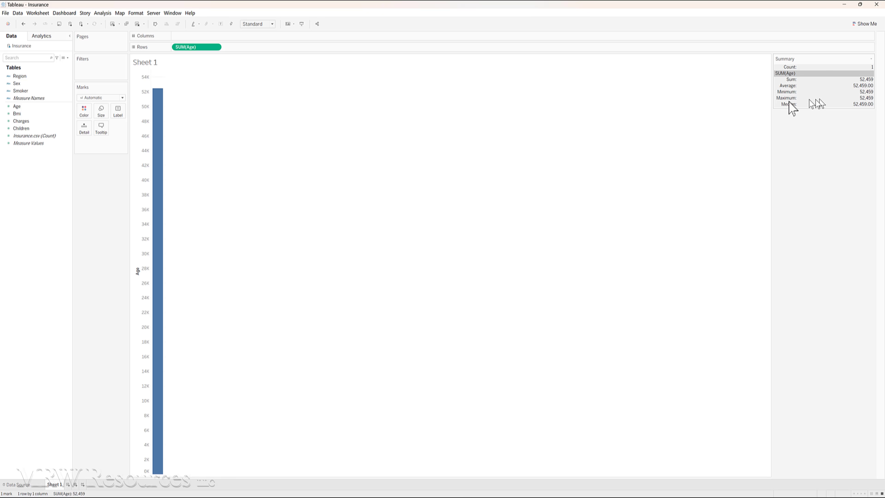
- Turn off Aggregate Measures so that Age is plotted as individual records
{"action": "left_click_drag", "start_coordinate": [145, 62], "coordinate": [100, 12]}
{"action": "left_click", "coordinate": [101, 13]}
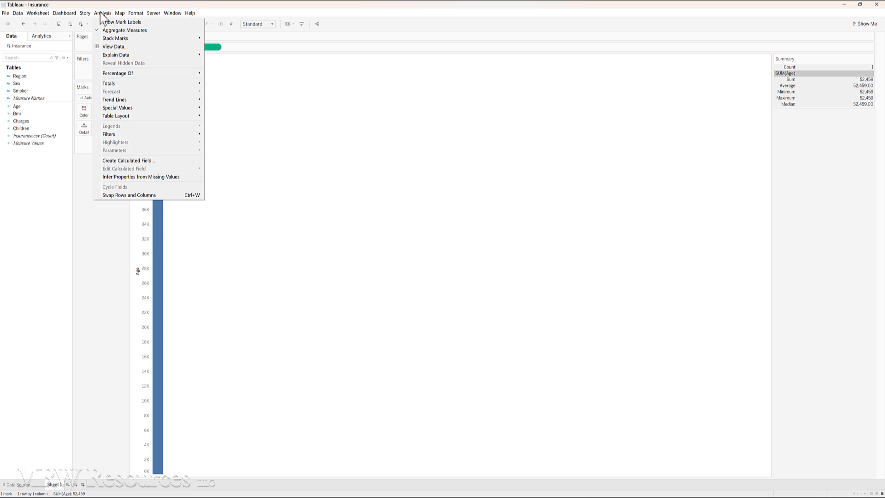
{"action": "left_click", "coordinate": [117, 32]}
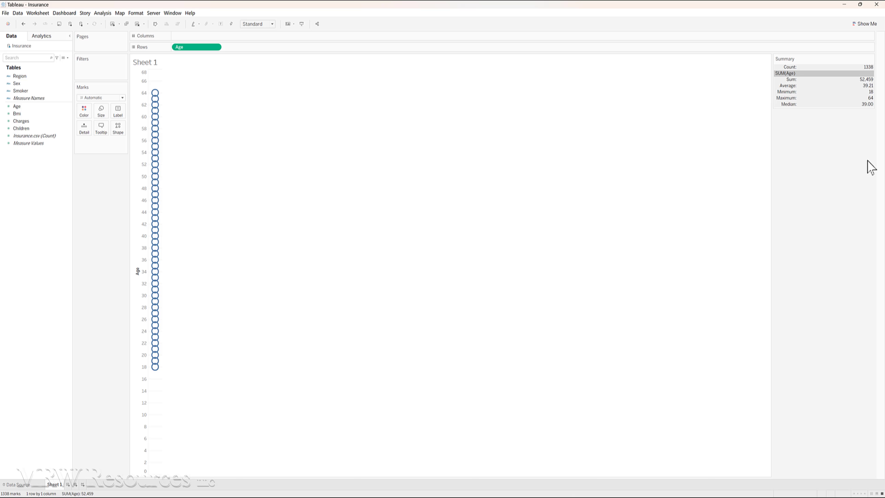
- Add standard deviation, first quartile, third quartile, skewness and excess kurtosis to the Summary card
{"action": "left_click", "coordinate": [871, 58]}
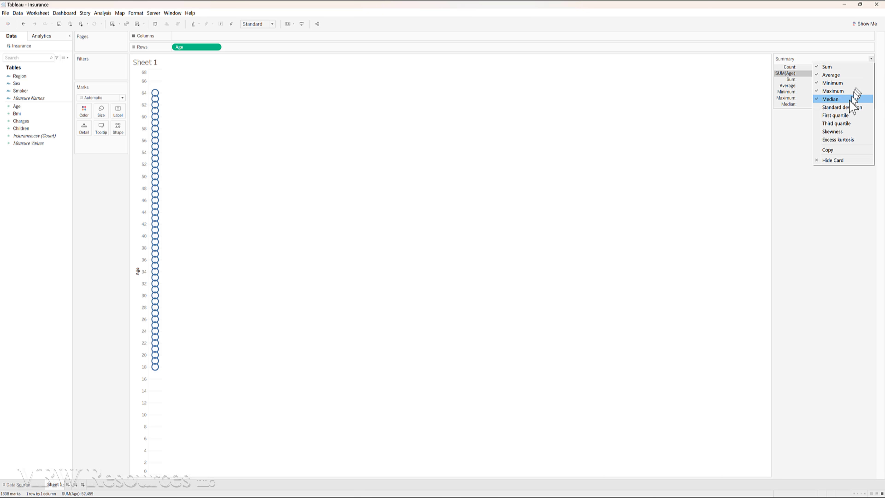
{"action": "left_click", "coordinate": [845, 107]}
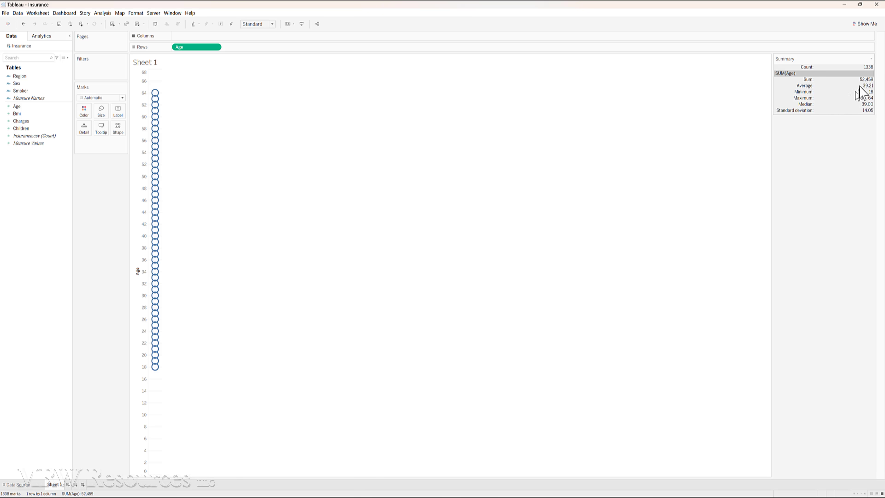
{"action": "left_click", "coordinate": [871, 58]}
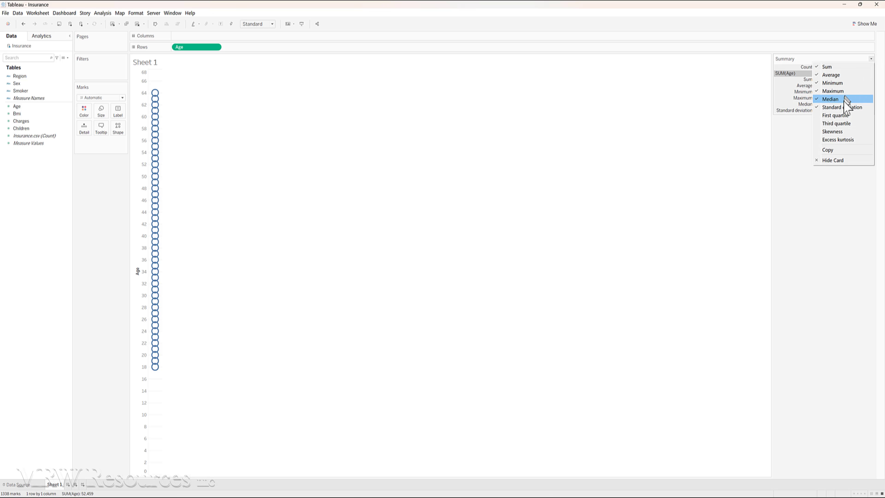
{"action": "left_click", "coordinate": [841, 116]}
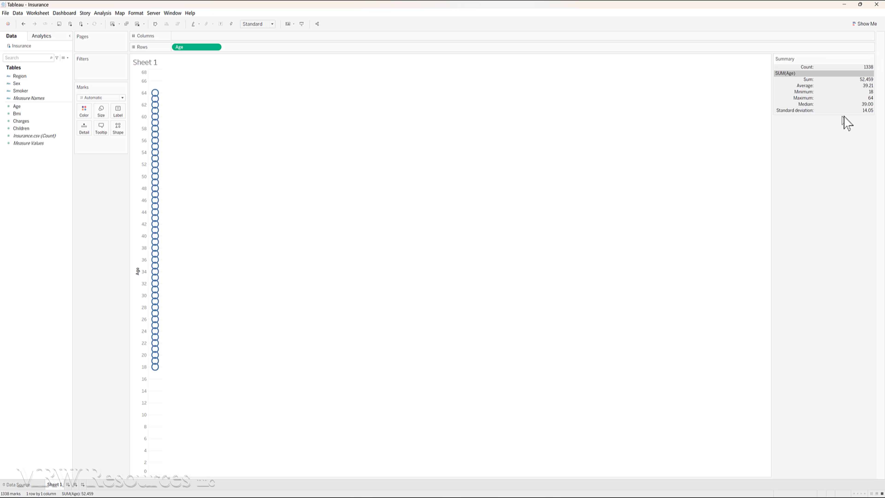
{"action": "left_click", "coordinate": [871, 58]}
{"action": "left_click", "coordinate": [852, 123]}
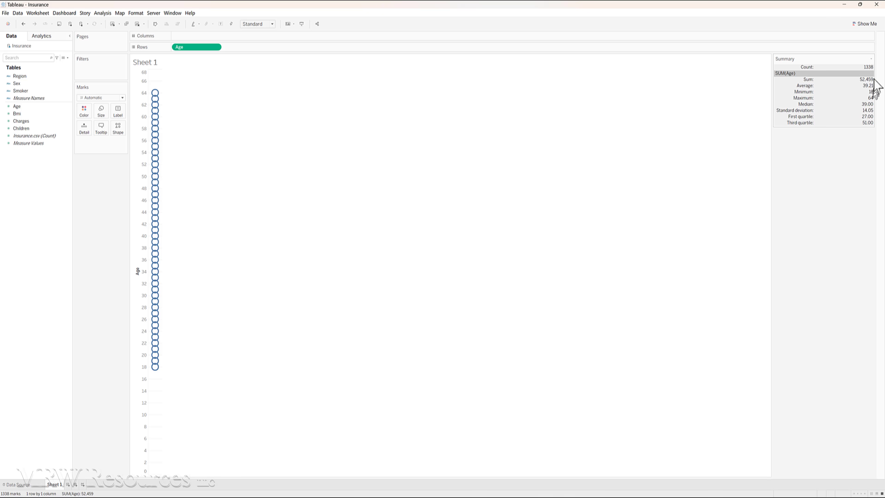
{"action": "left_click", "coordinate": [871, 58]}
{"action": "left_click", "coordinate": [851, 131]}
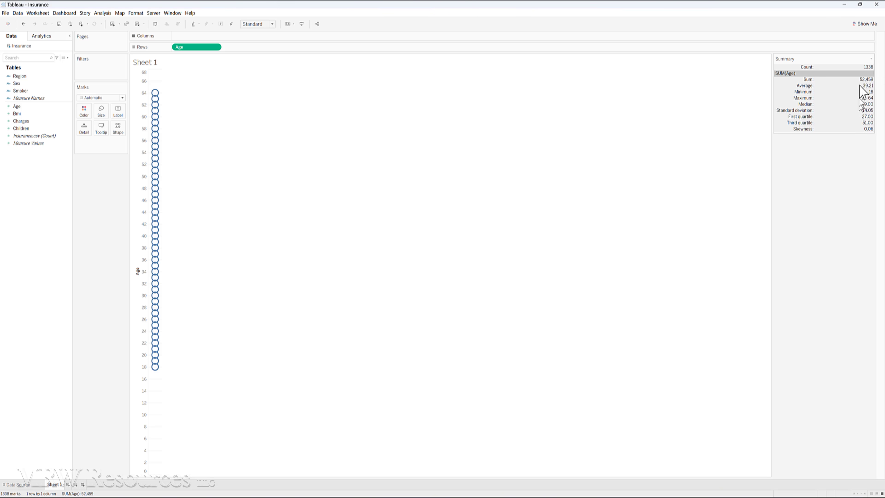
{"action": "left_click", "coordinate": [871, 58]}
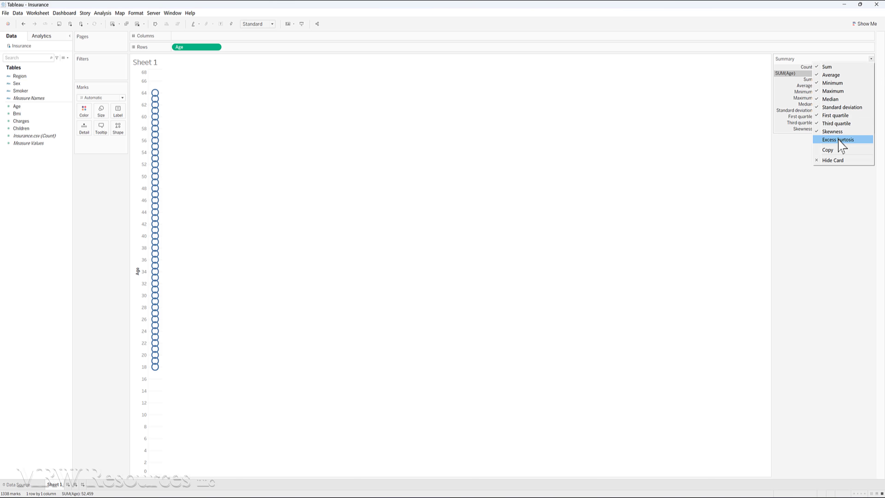
{"action": "left_click", "coordinate": [843, 138]}
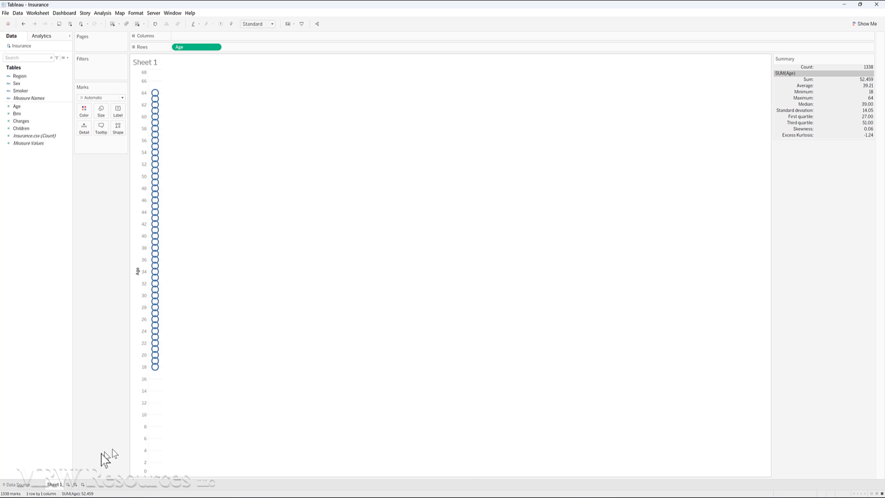
- Add a new worksheet and rename Sheet 1 to Age
{"action": "left_click", "coordinate": [69, 484]}
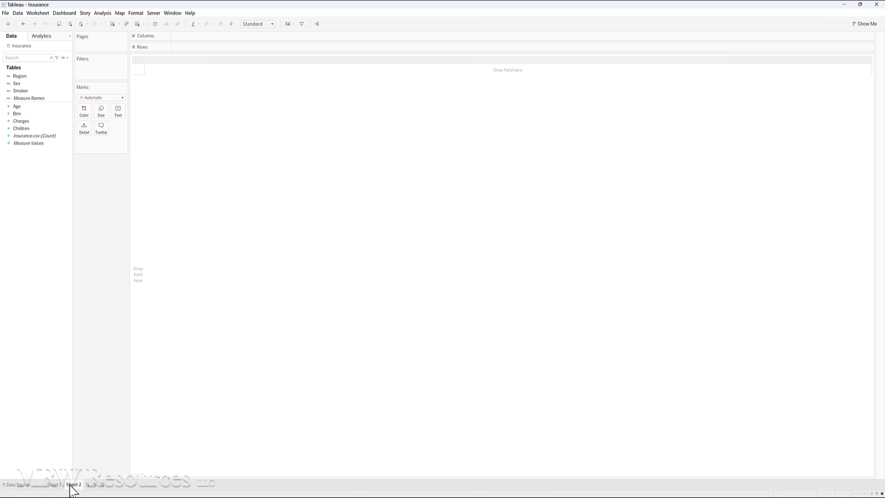
{"action": "double_click", "coordinate": [54, 484]}
{"action": "type", "text": "Age"}
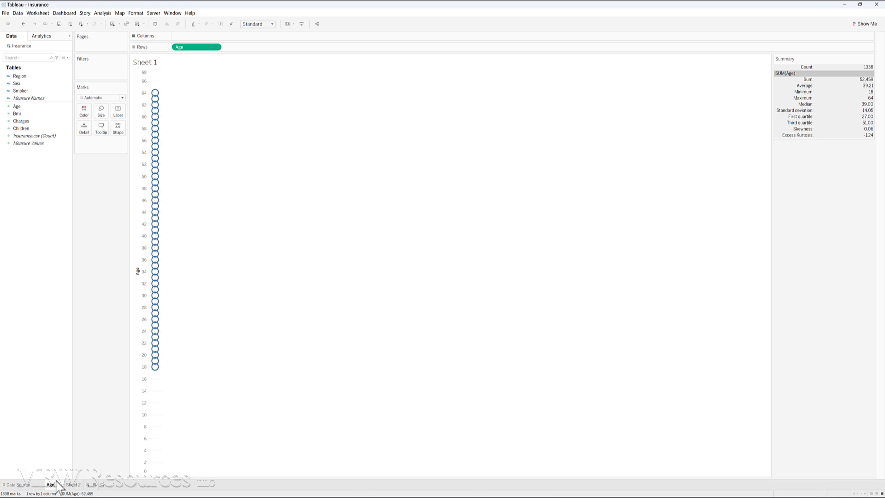
{"action": "key", "text": "Return"}
- Place the Region field on Rows in Sheet 2
{"action": "double_click", "coordinate": [64, 484]}
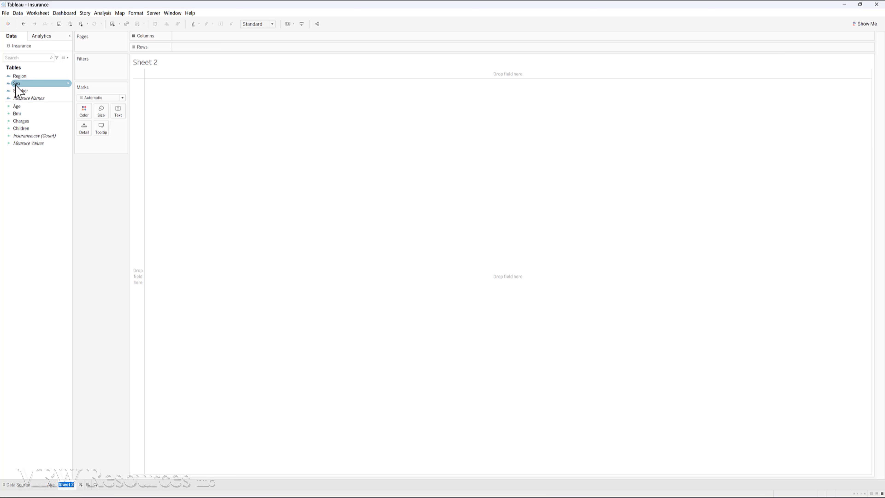
{"action": "left_click_drag", "start_coordinate": [15, 78], "coordinate": [183, 55]}
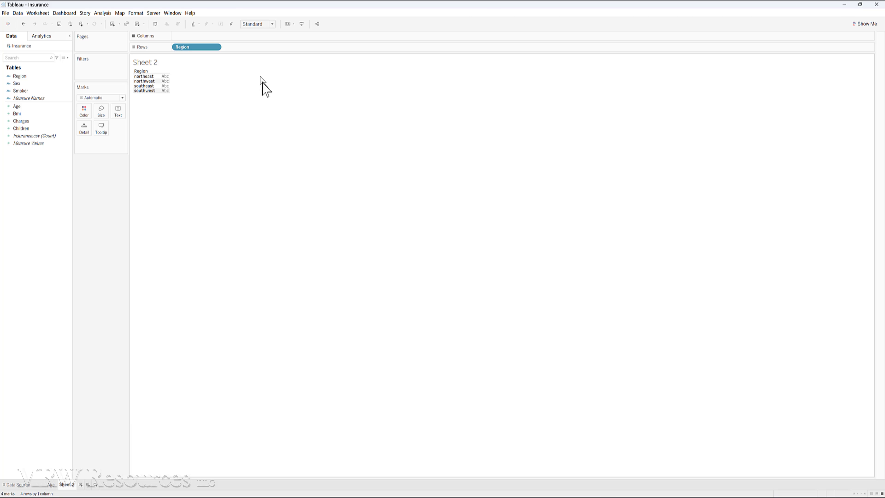
- Aggregate Region on Rows as Minimum and then as Maximum
{"action": "left_click", "coordinate": [216, 47]}
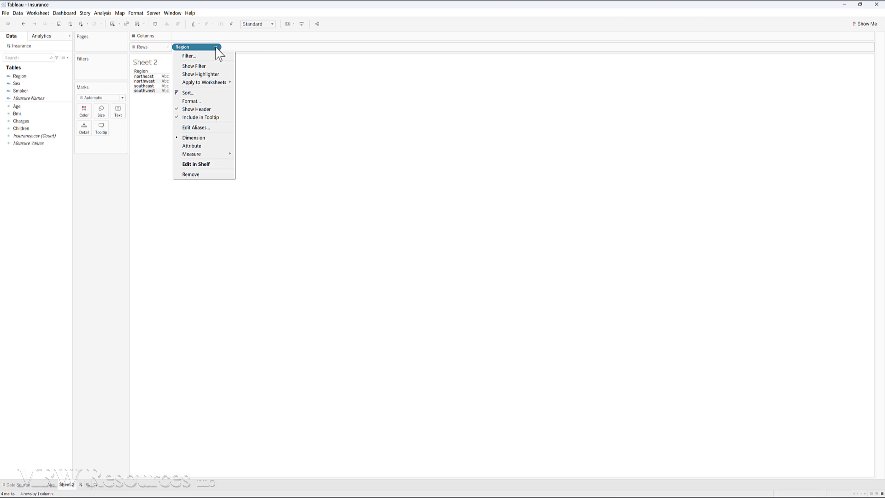
{"action": "mouse_move", "coordinate": [209, 155]}
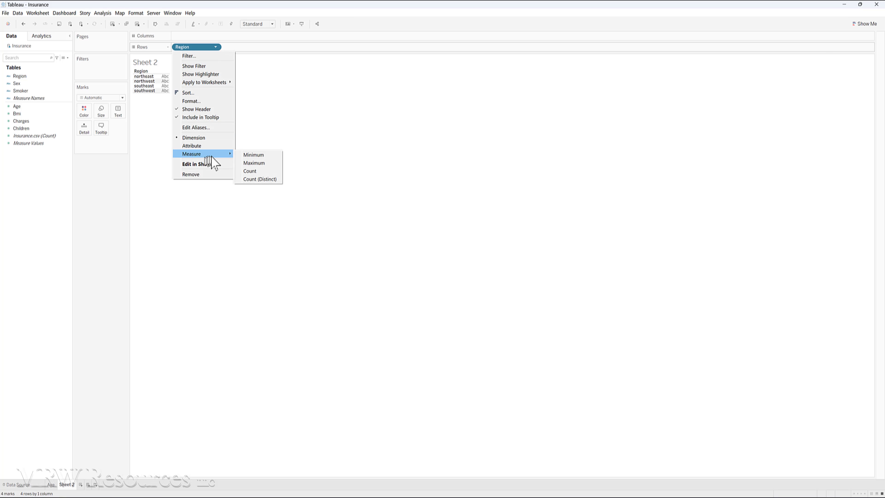
{"action": "left_click", "coordinate": [256, 156]}
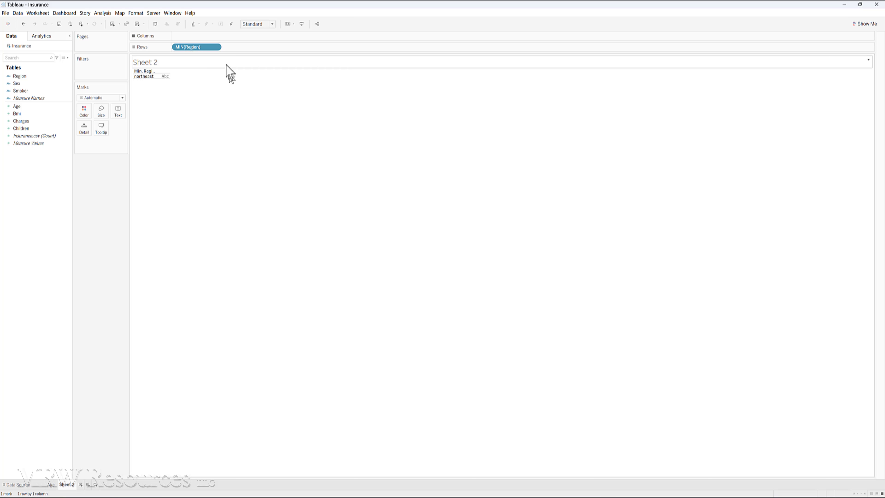
{"action": "left_click", "coordinate": [216, 47]}
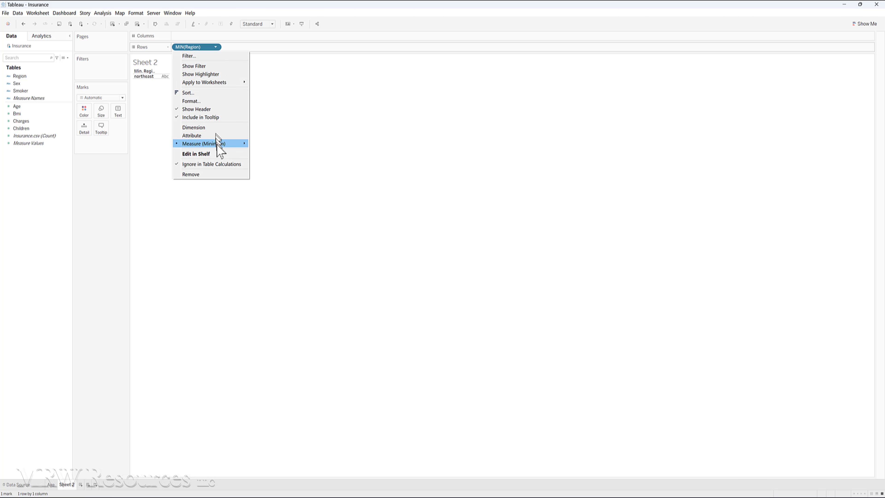
{"action": "mouse_move", "coordinate": [229, 145]}
{"action": "left_click", "coordinate": [270, 153]}
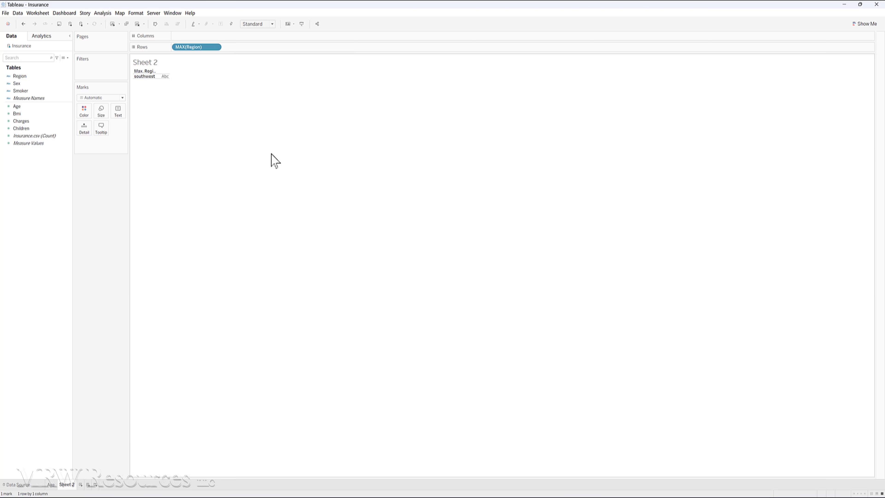
- Change the aggregation of Region on Rows to Count and then to Count (Distinct)
{"action": "left_click", "coordinate": [216, 47]}
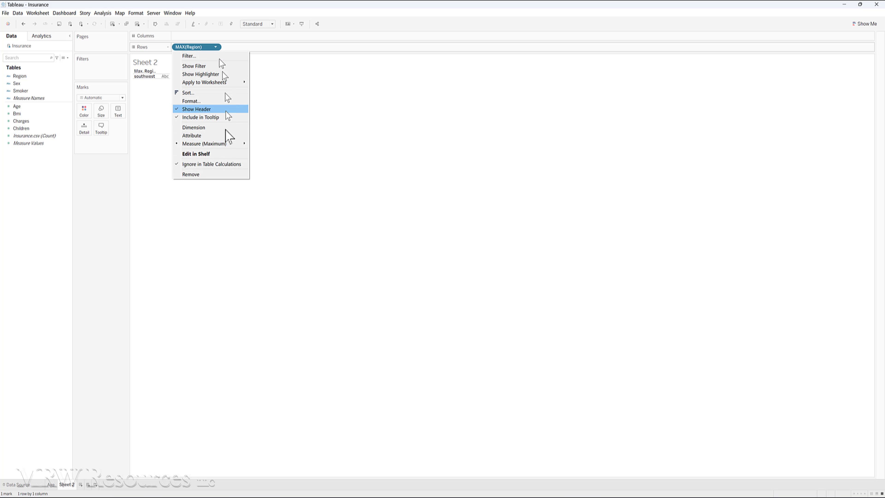
{"action": "mouse_move", "coordinate": [228, 145]}
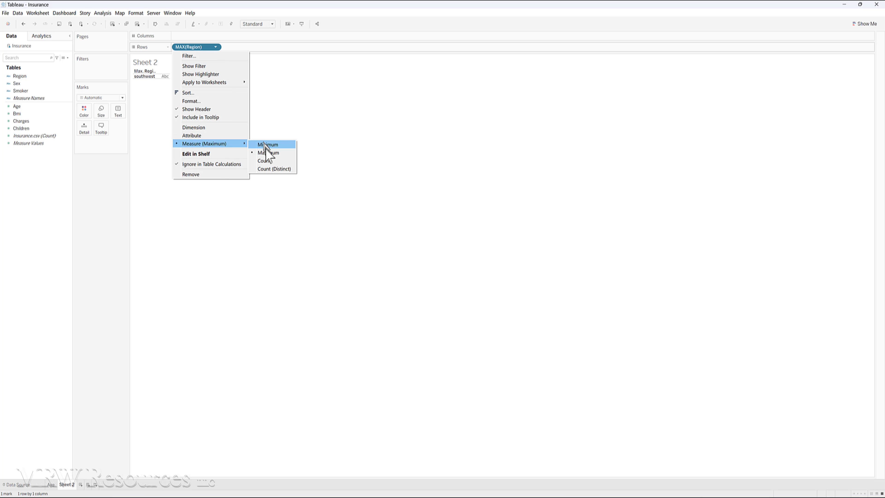
{"action": "left_click", "coordinate": [268, 162]}
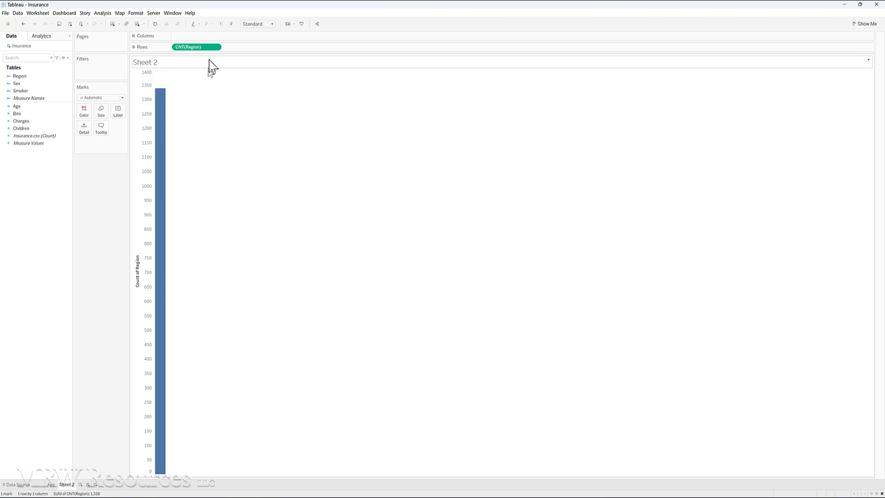
{"action": "left_click", "coordinate": [215, 48]}
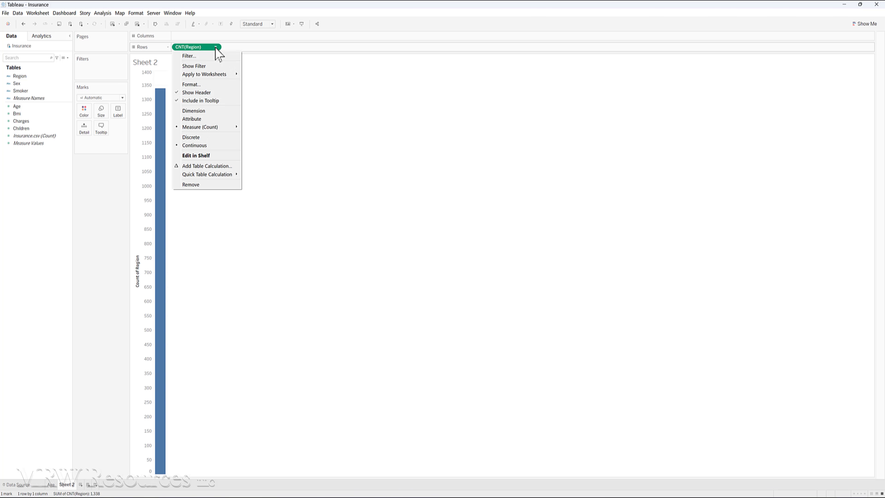
{"action": "mouse_move", "coordinate": [211, 128]}
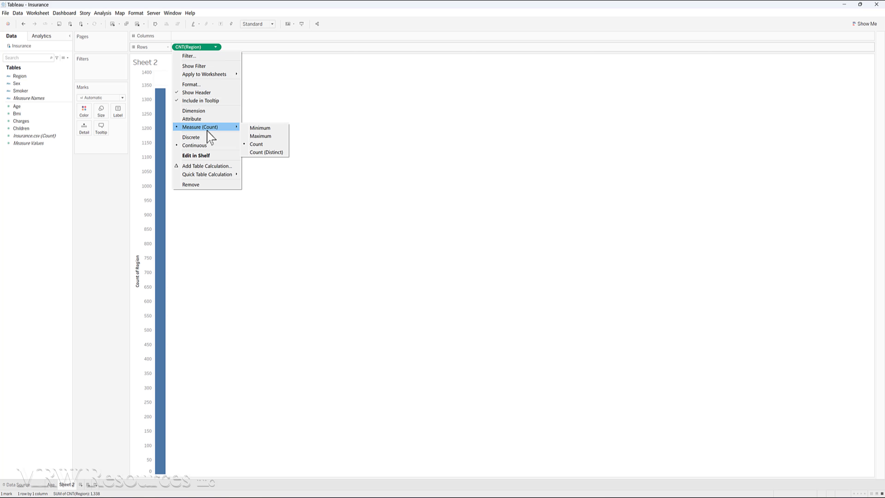
{"action": "left_click", "coordinate": [260, 153]}
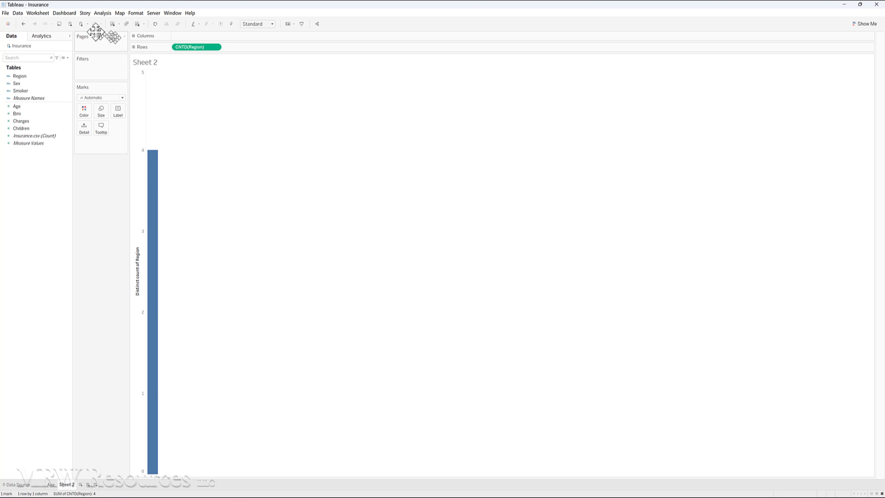
- Show the Summary card for Sheet 2 and turn Region on Rows back into a dimension
{"action": "left_click", "coordinate": [37, 12]}
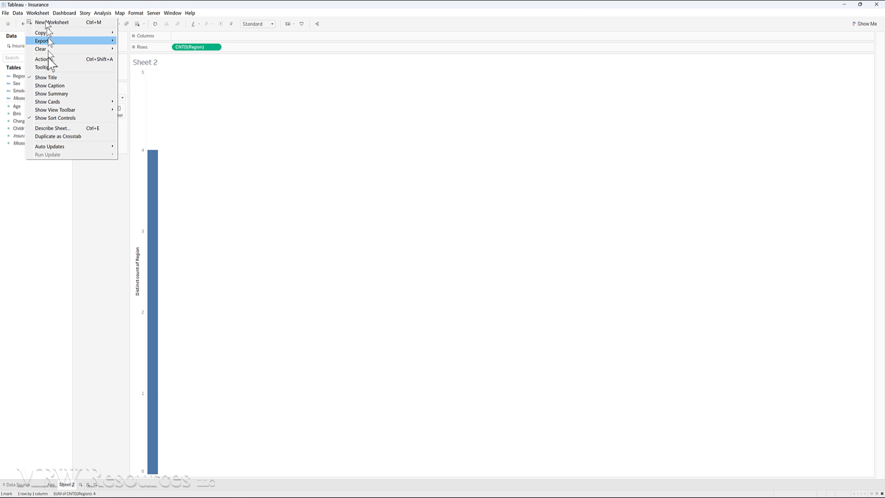
{"action": "left_click", "coordinate": [51, 94]}
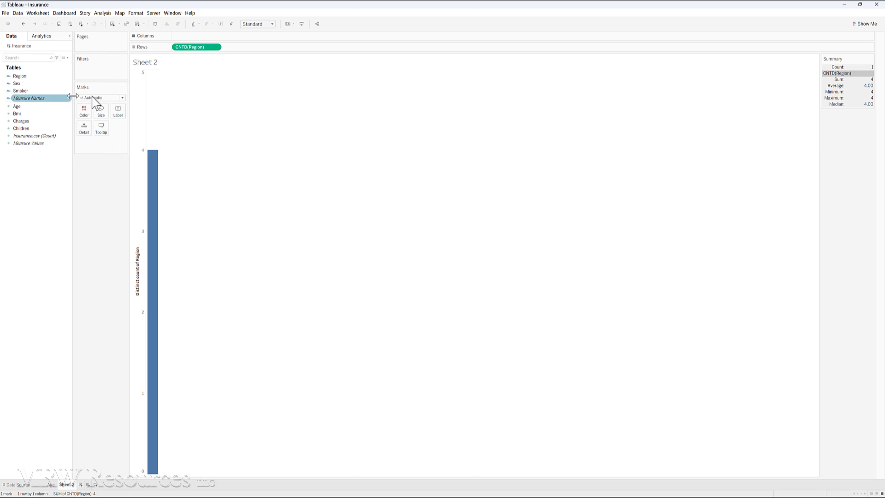
{"action": "left_click", "coordinate": [215, 47]}
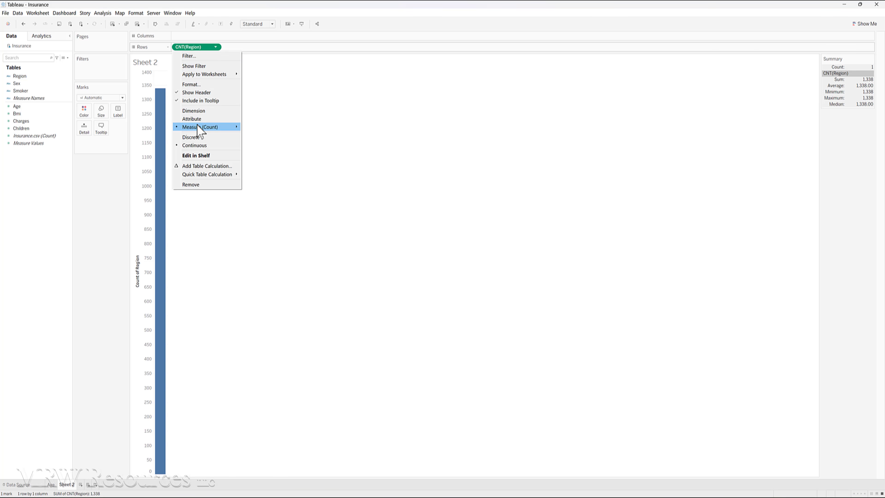
{"action": "mouse_move", "coordinate": [199, 128]}
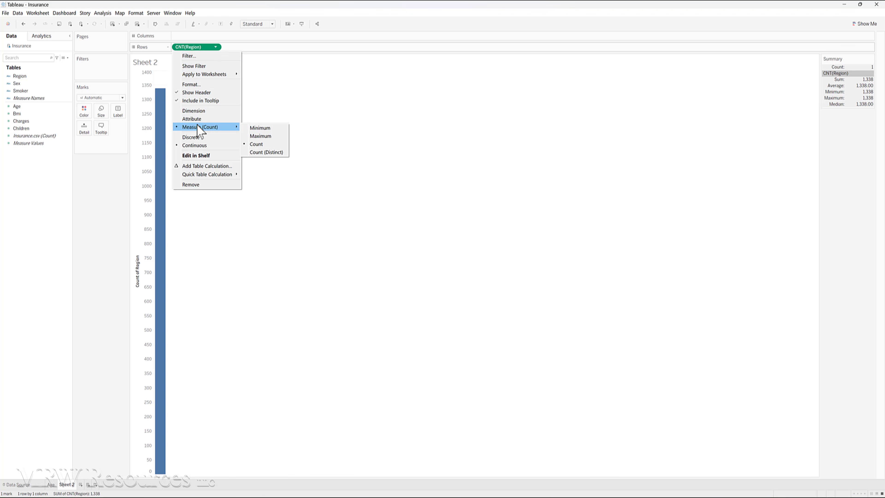
{"action": "left_click", "coordinate": [195, 111]}
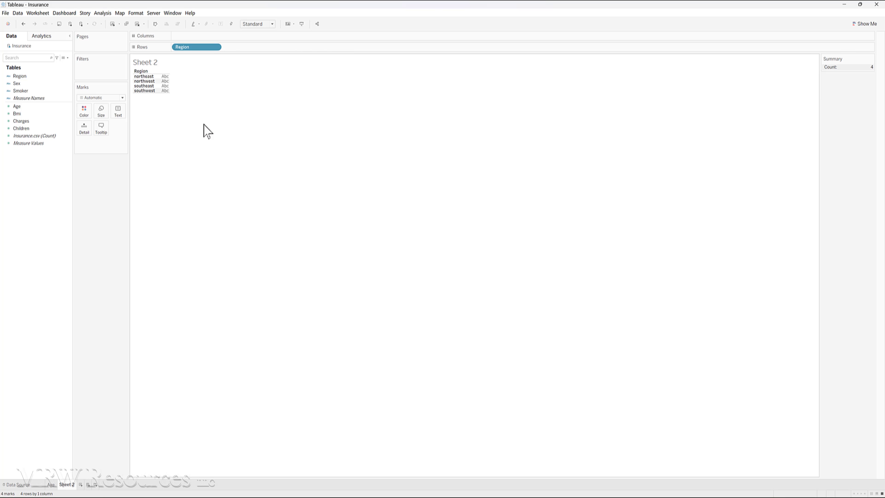
- Turn off Aggregate Measures for Sheet 2 and enable standard deviation and first quartile for its Summary card
{"action": "left_click", "coordinate": [102, 13]}
{"action": "left_click", "coordinate": [112, 31]}
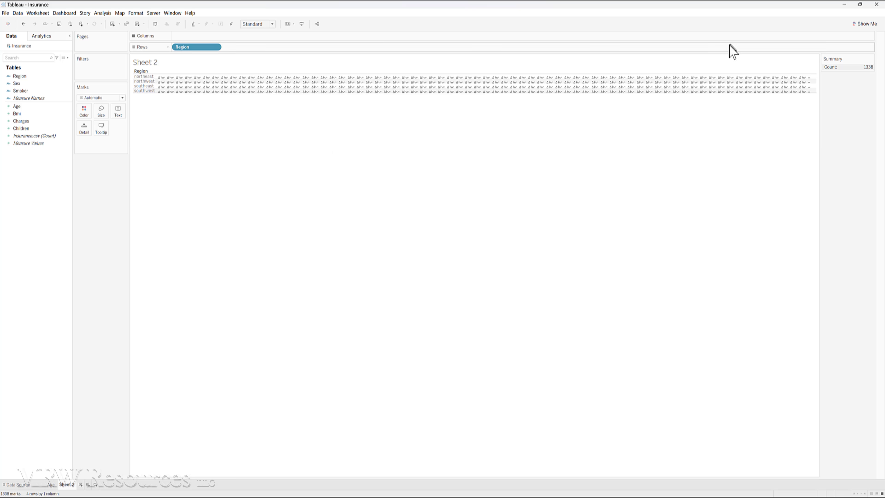
{"action": "left_click", "coordinate": [871, 59]}
{"action": "left_click", "coordinate": [842, 115]}
{"action": "left_click", "coordinate": [871, 58]}
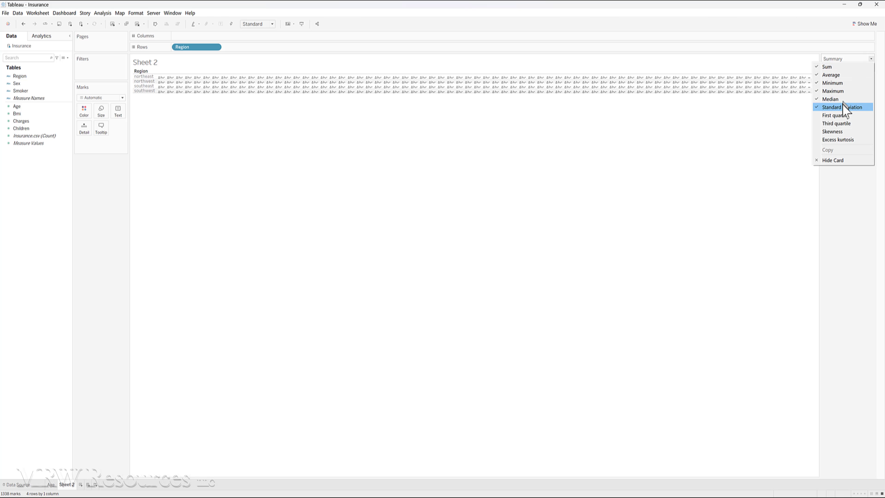
{"action": "left_click", "coordinate": [844, 115]}
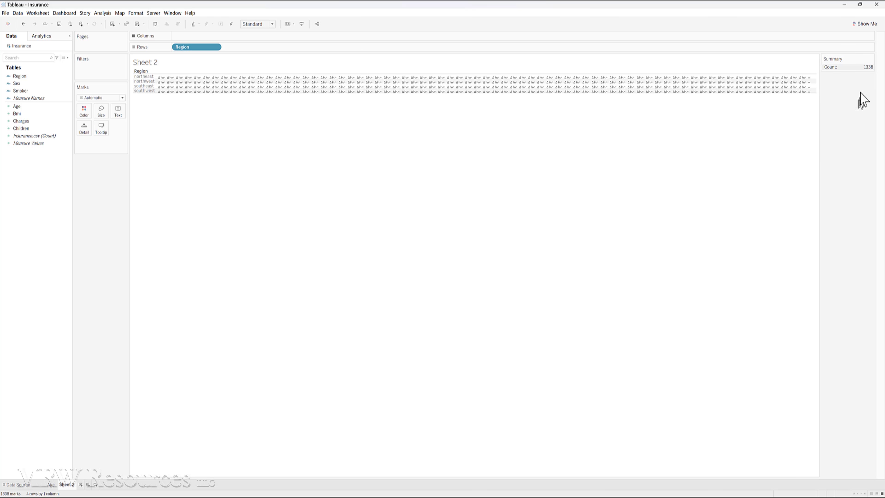
{"action": "left_click", "coordinate": [871, 60]}
{"action": "left_click", "coordinate": [847, 146]}
- Return to the Age worksheet and start a new calculated field named MissingAge
{"action": "left_click", "coordinate": [51, 485]}
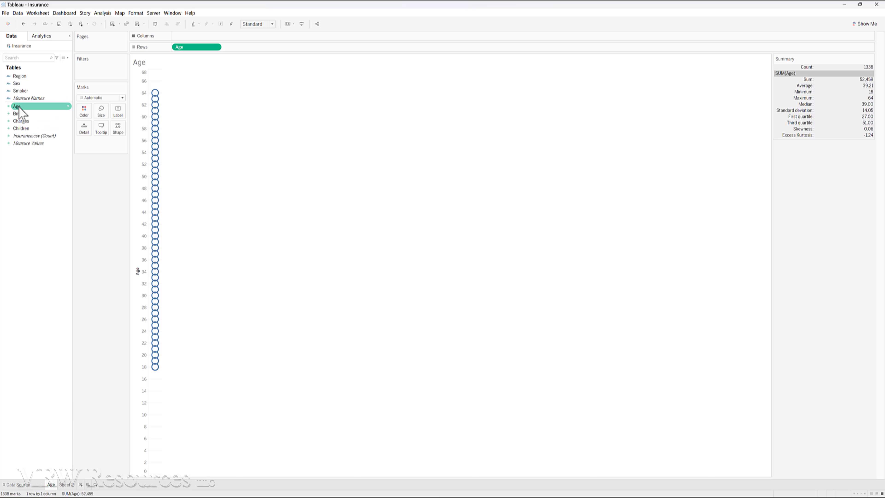
{"action": "right_click", "coordinate": [25, 270]}
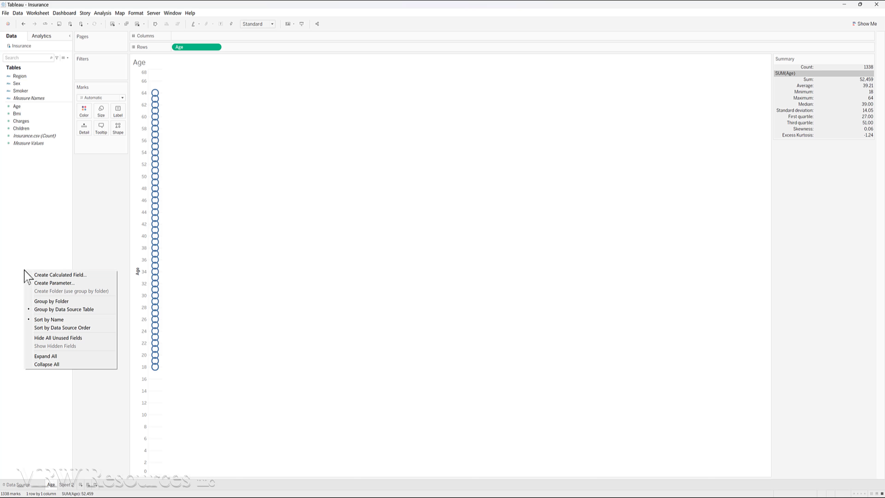
{"action": "left_click", "coordinate": [47, 275]}
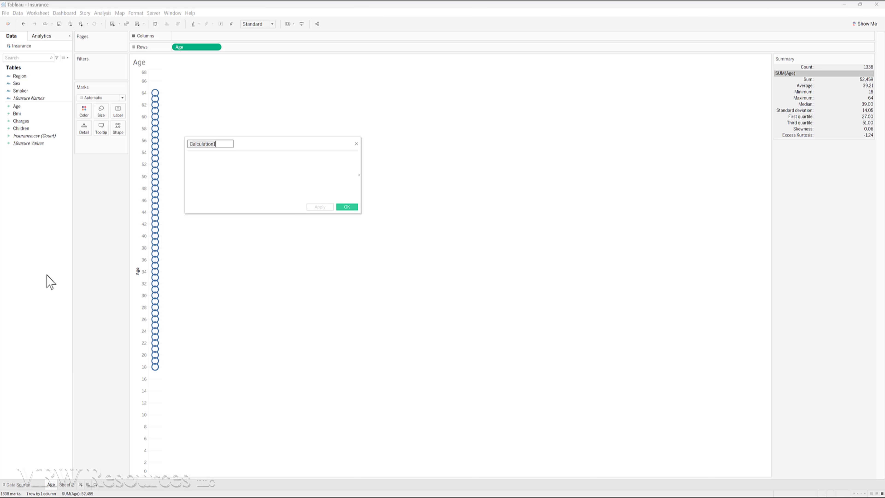
{"action": "type", "text": "MissingAge"}
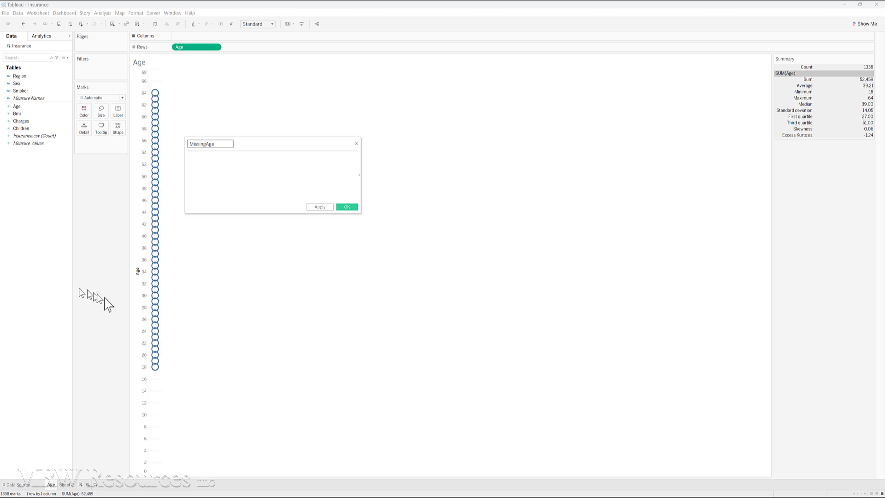
- Define the MissingAge calculated field with the formula sum(if ISNULL([Age]) THEN 1 ELSE 0 END) and save it
{"action": "left_click", "coordinate": [211, 169]}
{"action": "type", "text": "sum("}
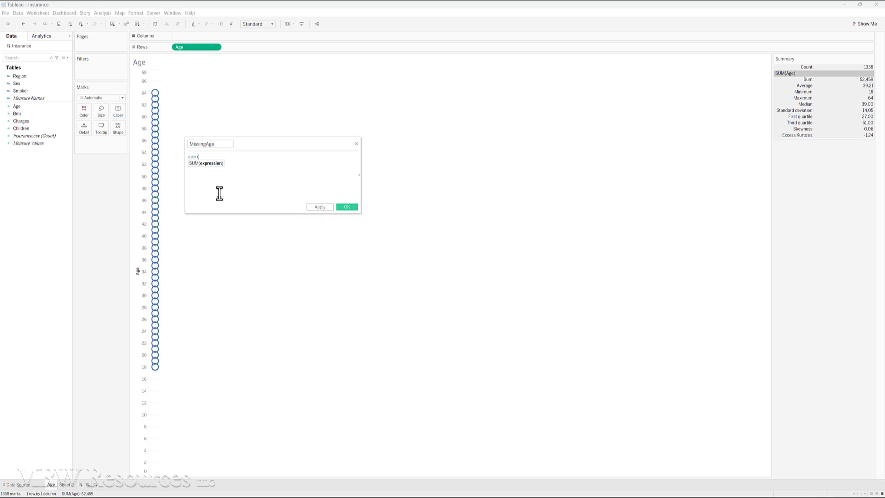
{"action": "type", "text": "if"}
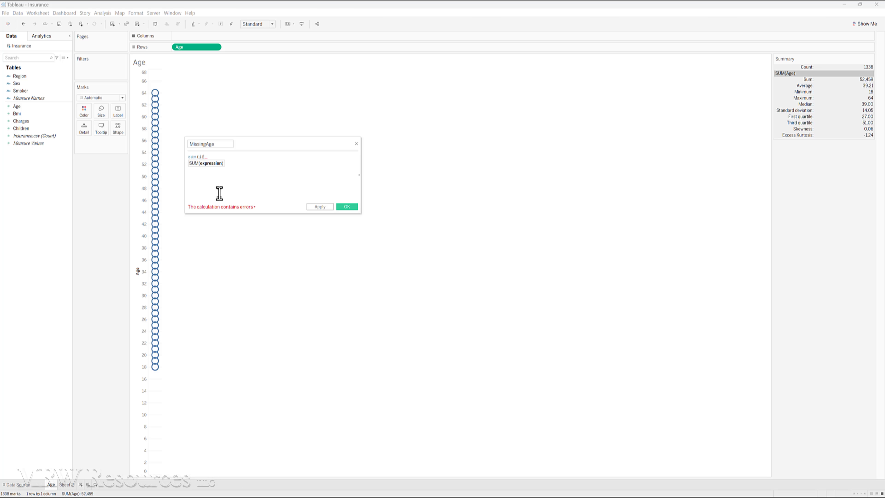
{"action": "type", "text": "isn"}
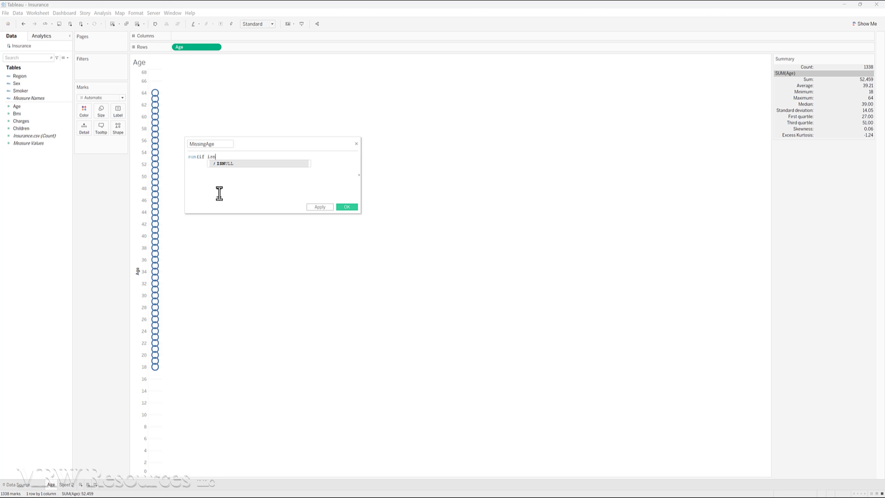
{"action": "key", "text": "Return"}
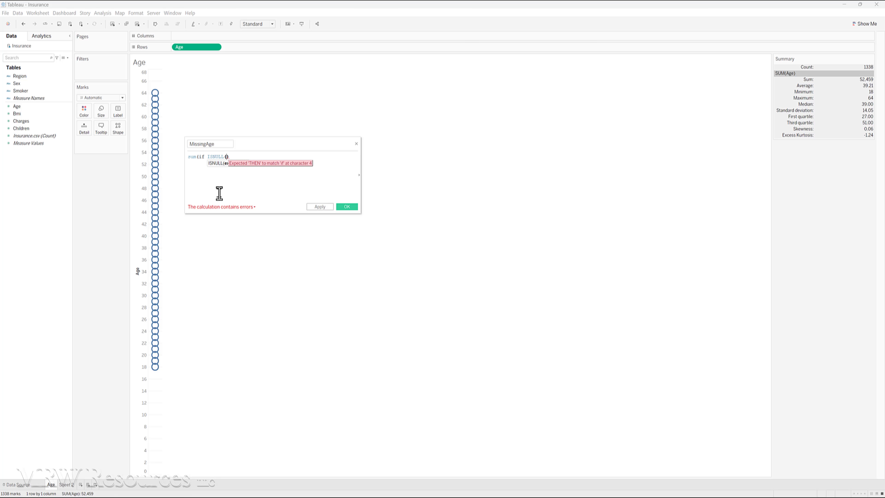
{"action": "type", "text": "ag"}
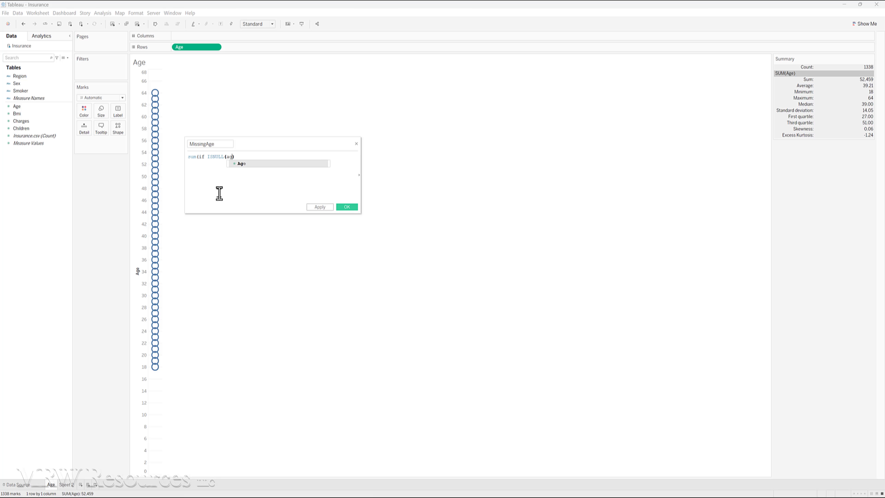
{"action": "key", "text": "Return"}
{"action": "type", "text": ")"}
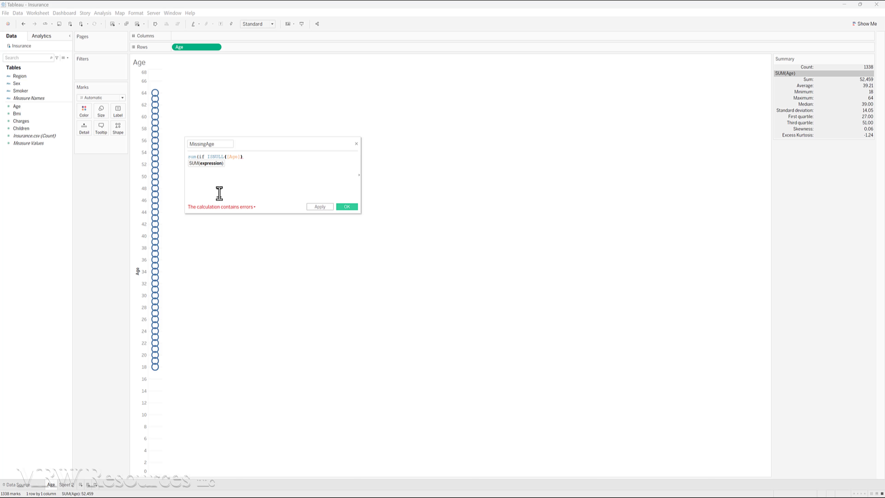
{"action": "type", "text": "T"}
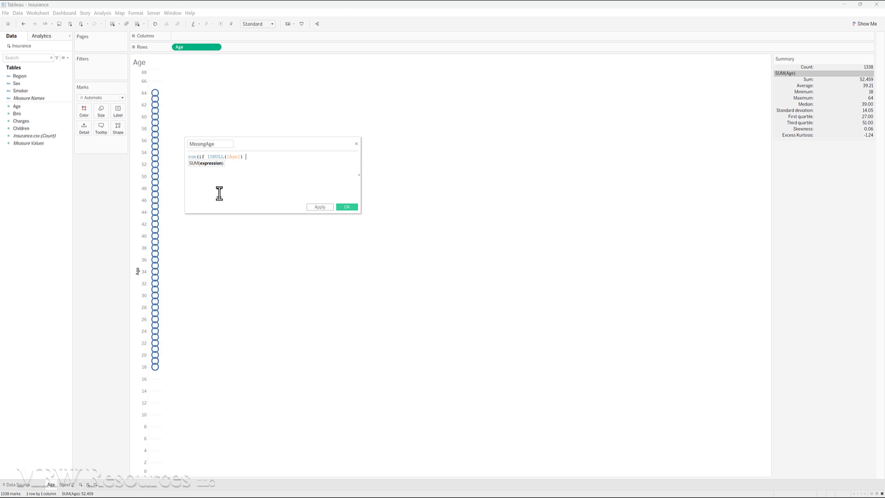
{"action": "type", "text": "HEN"}
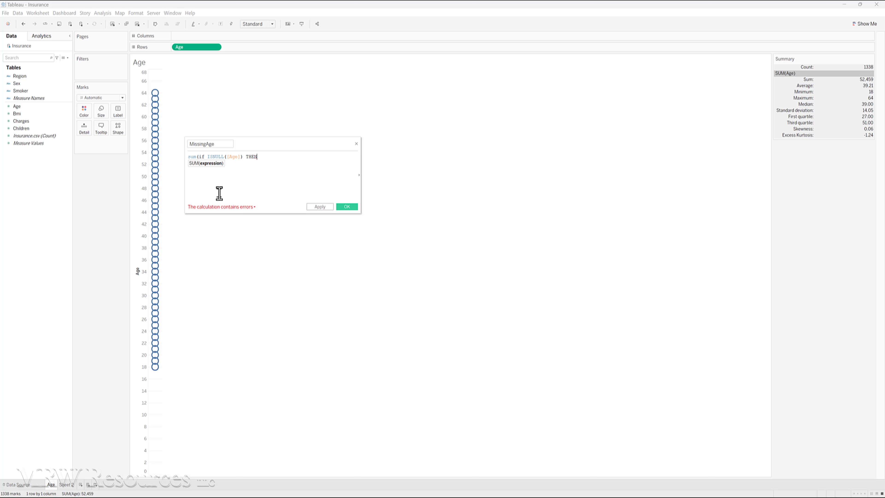
{"action": "type", "text": "1 e"}
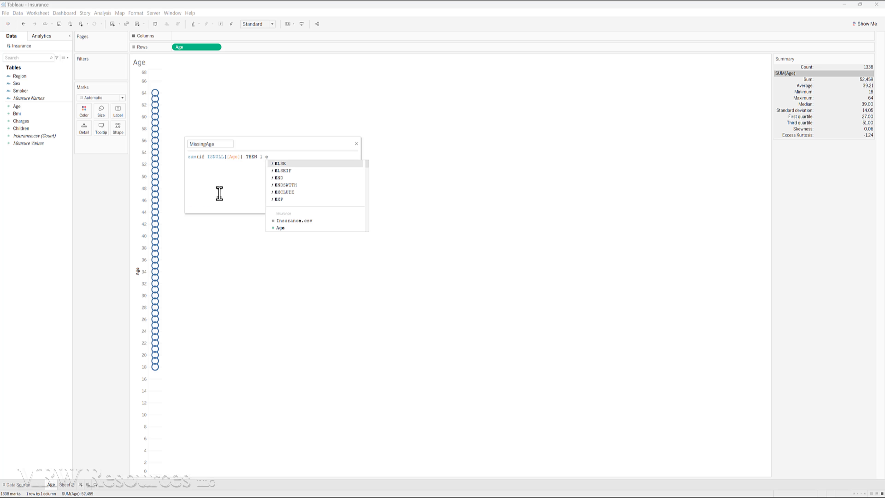
{"action": "key", "text": "Return"}
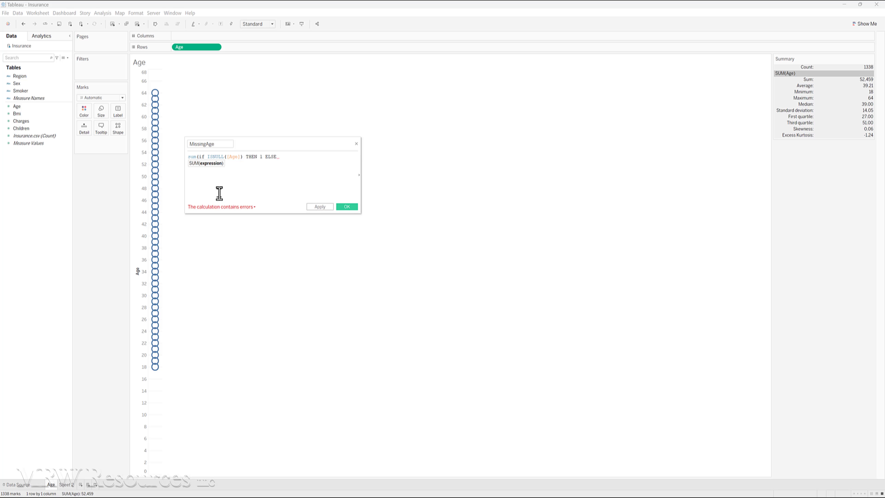
{"action": "type", "text": "0 END"}
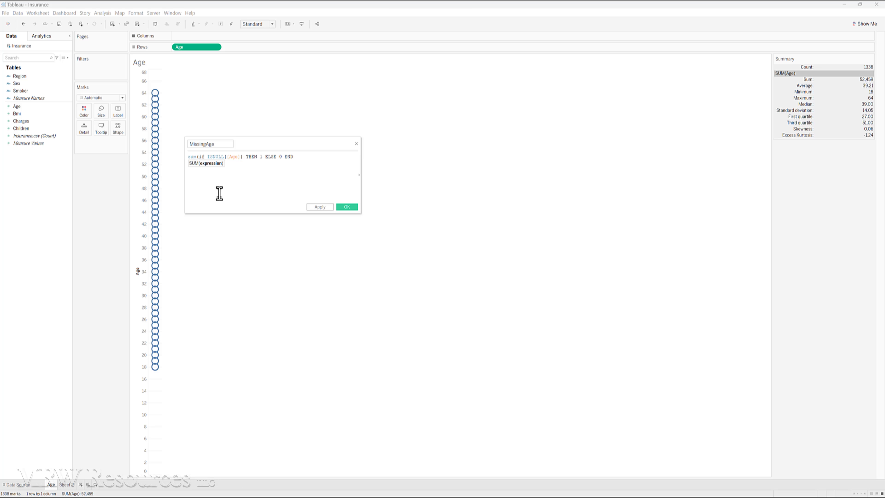
{"action": "type", "text": ")"}
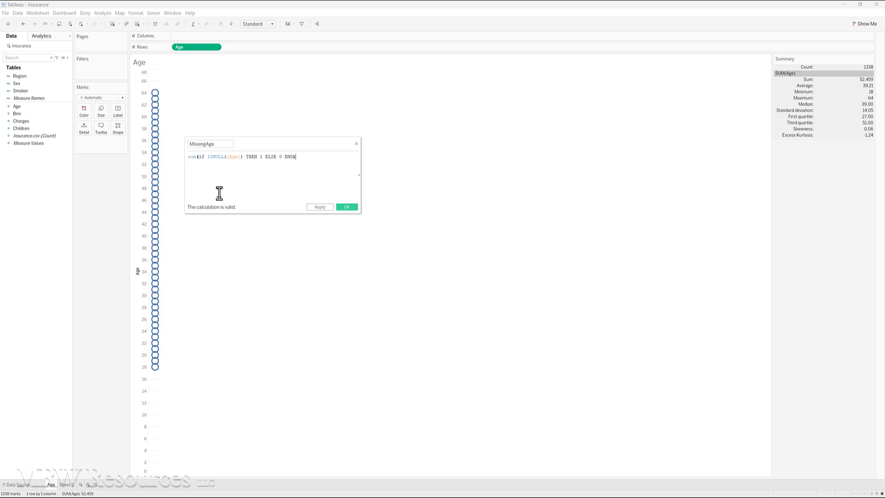
{"action": "left_click", "coordinate": [347, 207]}
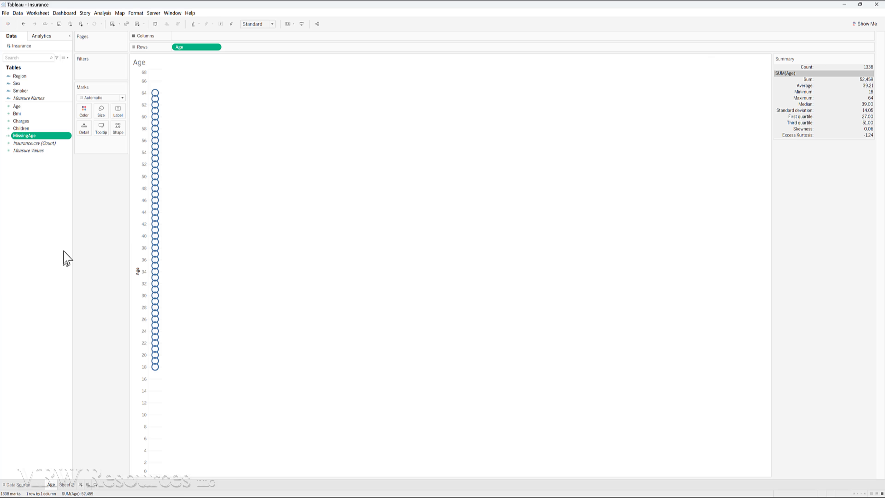
- Add a new worksheet with MissingAge on Rows, and return to the Age worksheet
{"action": "left_click", "coordinate": [81, 485]}
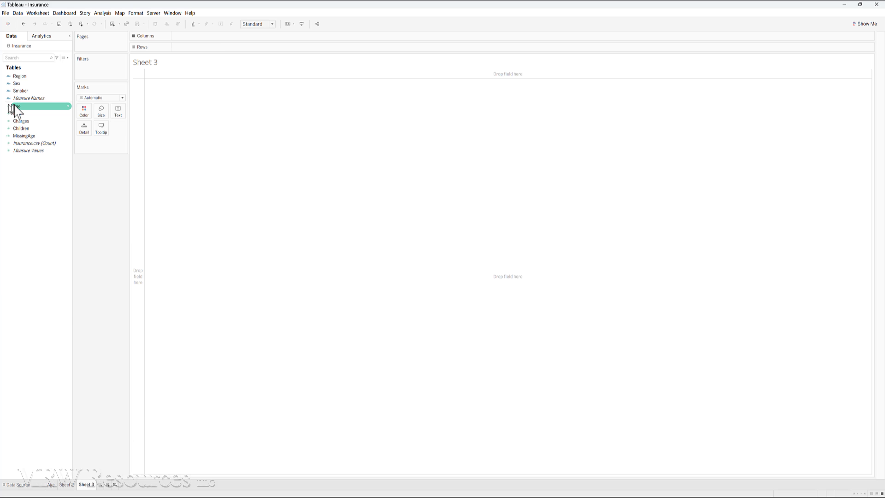
{"action": "left_click_drag", "start_coordinate": [17, 136], "coordinate": [174, 142]}
{"action": "left_click_drag", "start_coordinate": [108, 145], "coordinate": [206, 48]}
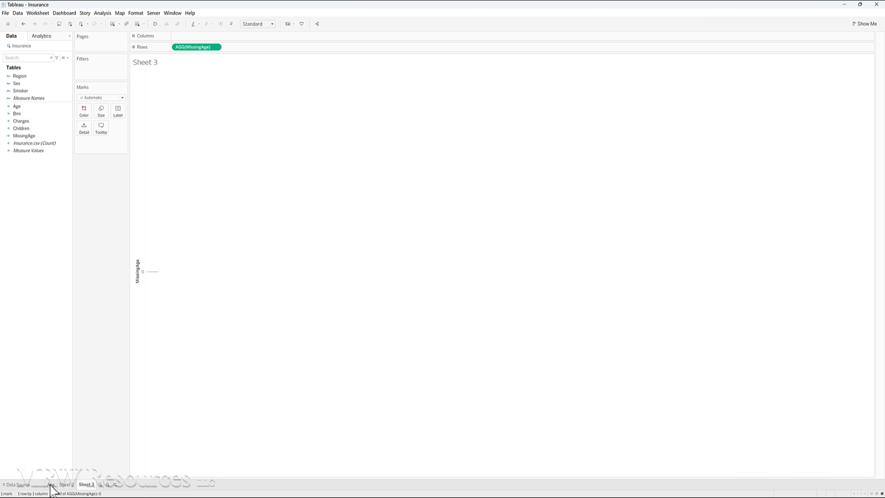
{"action": "mouse_move", "coordinate": [51, 485]}
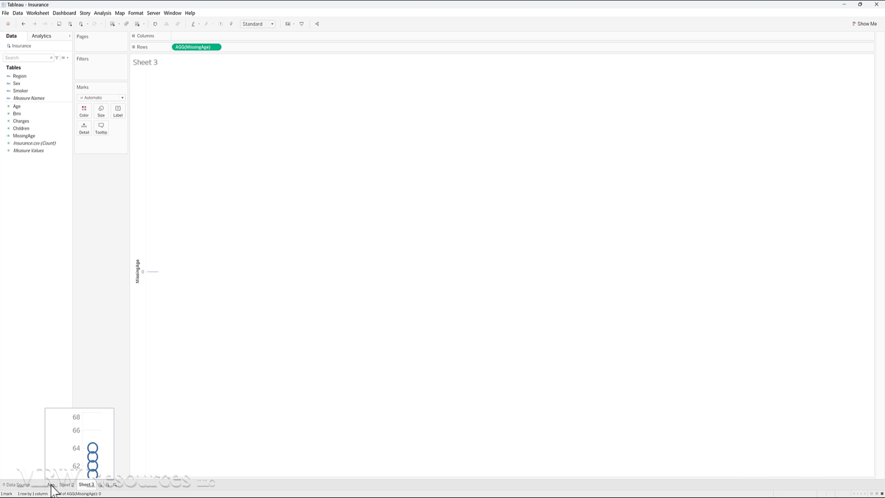
{"action": "left_click", "coordinate": [52, 485]}
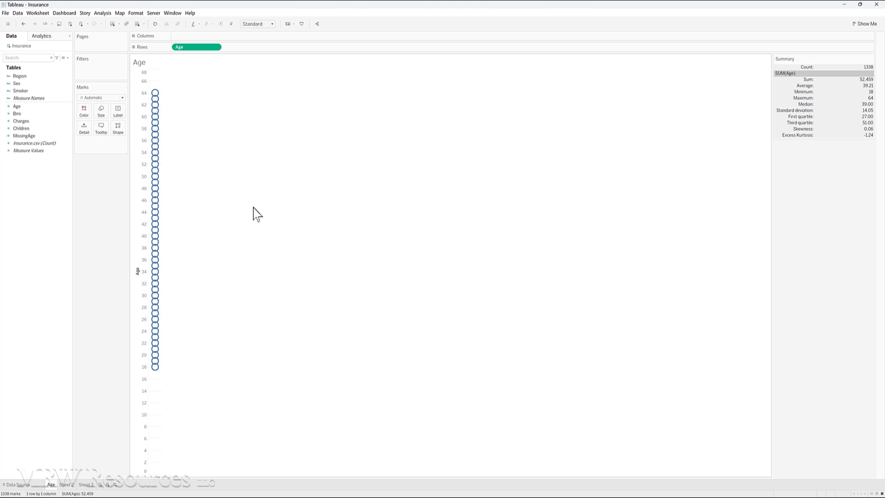